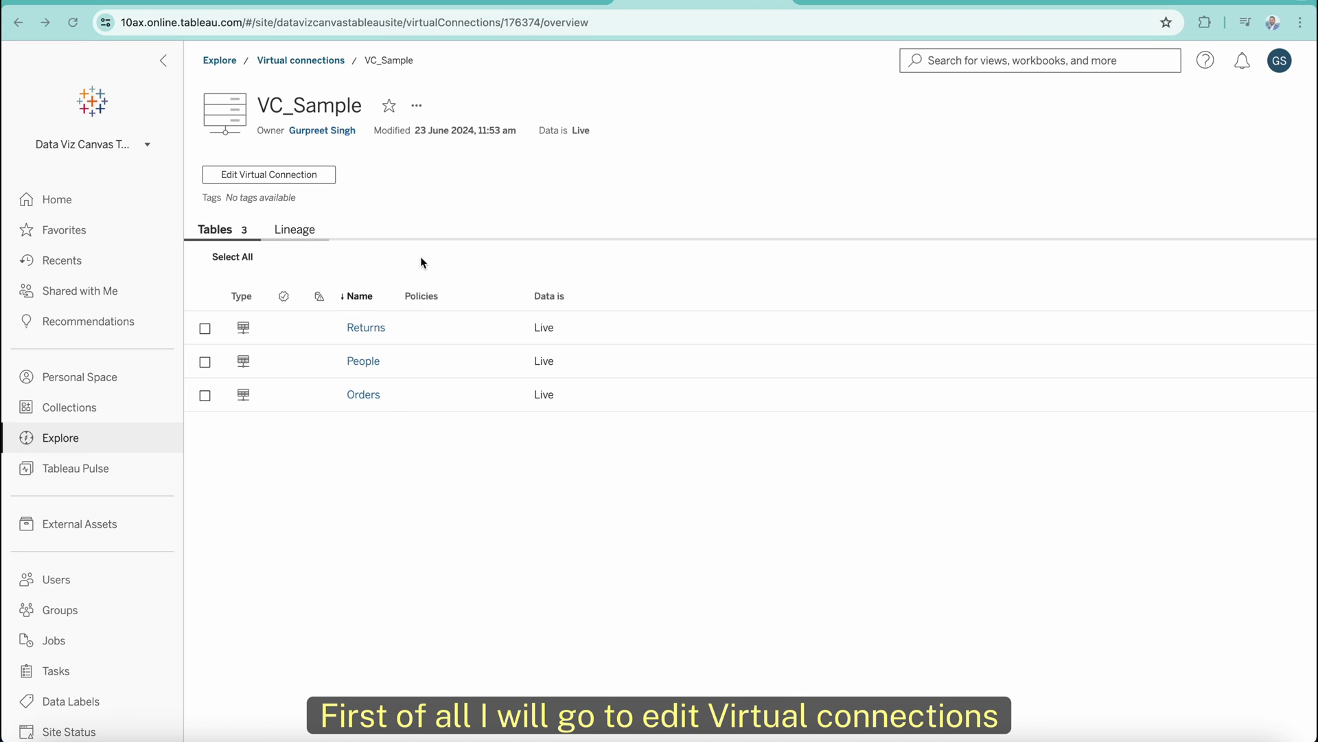
Open VC_Sample for editing and show its Data Policies tab, still with zero policies.
click(279, 175)
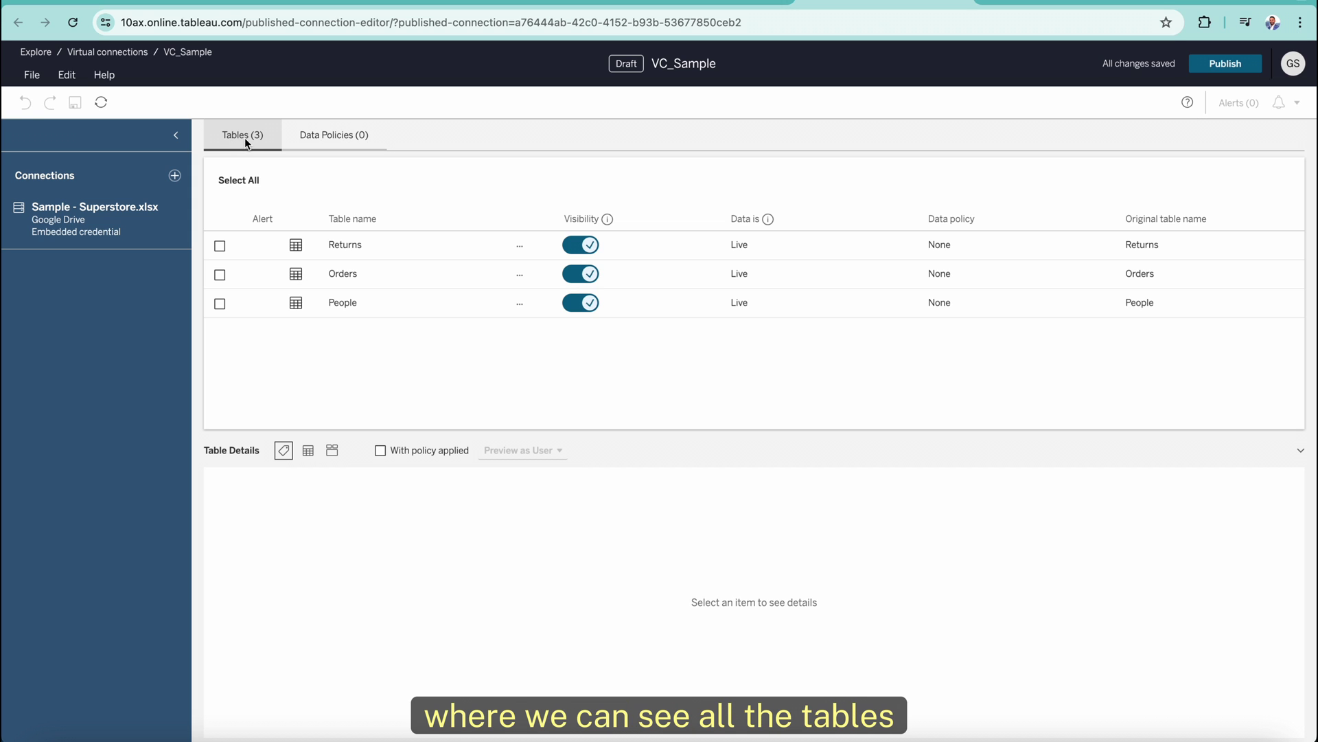
click(323, 137)
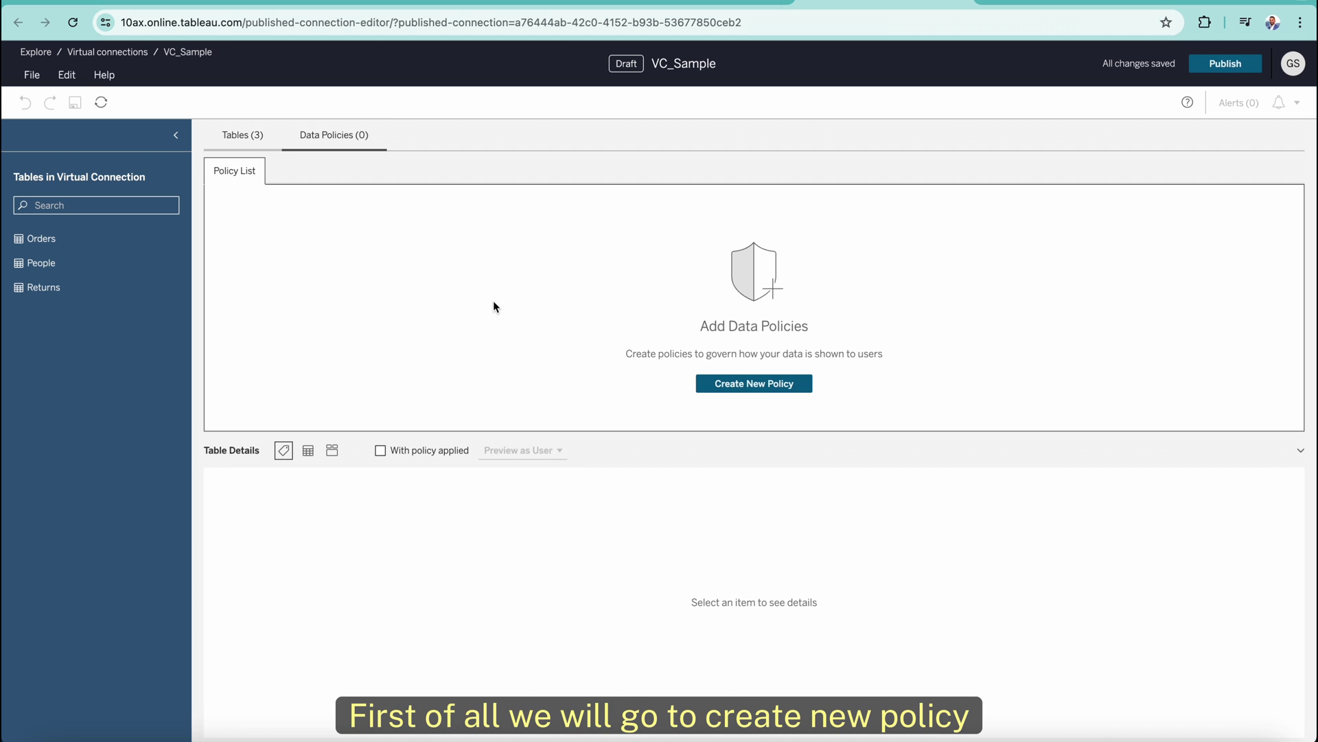
Create a new data policy and rename it from Policy 1 to 'Sales'.
click(745, 388)
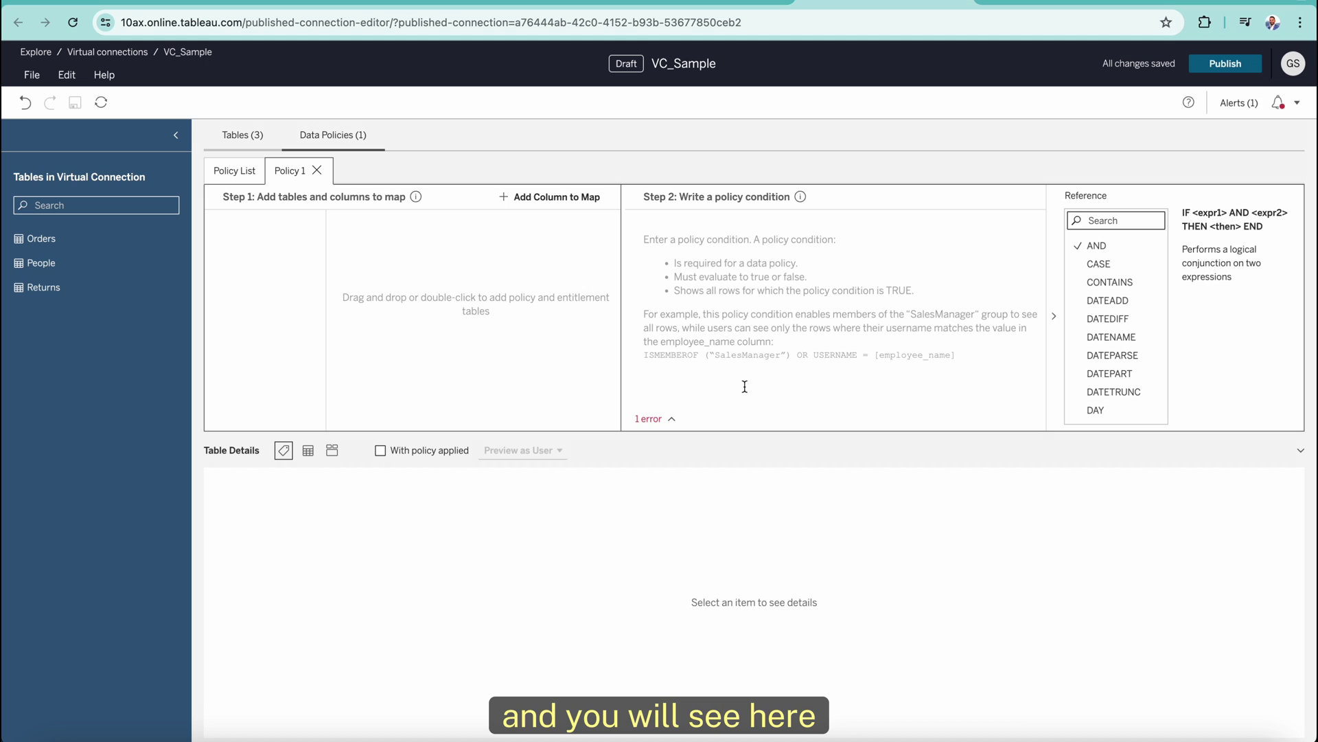
double_click(295, 171)
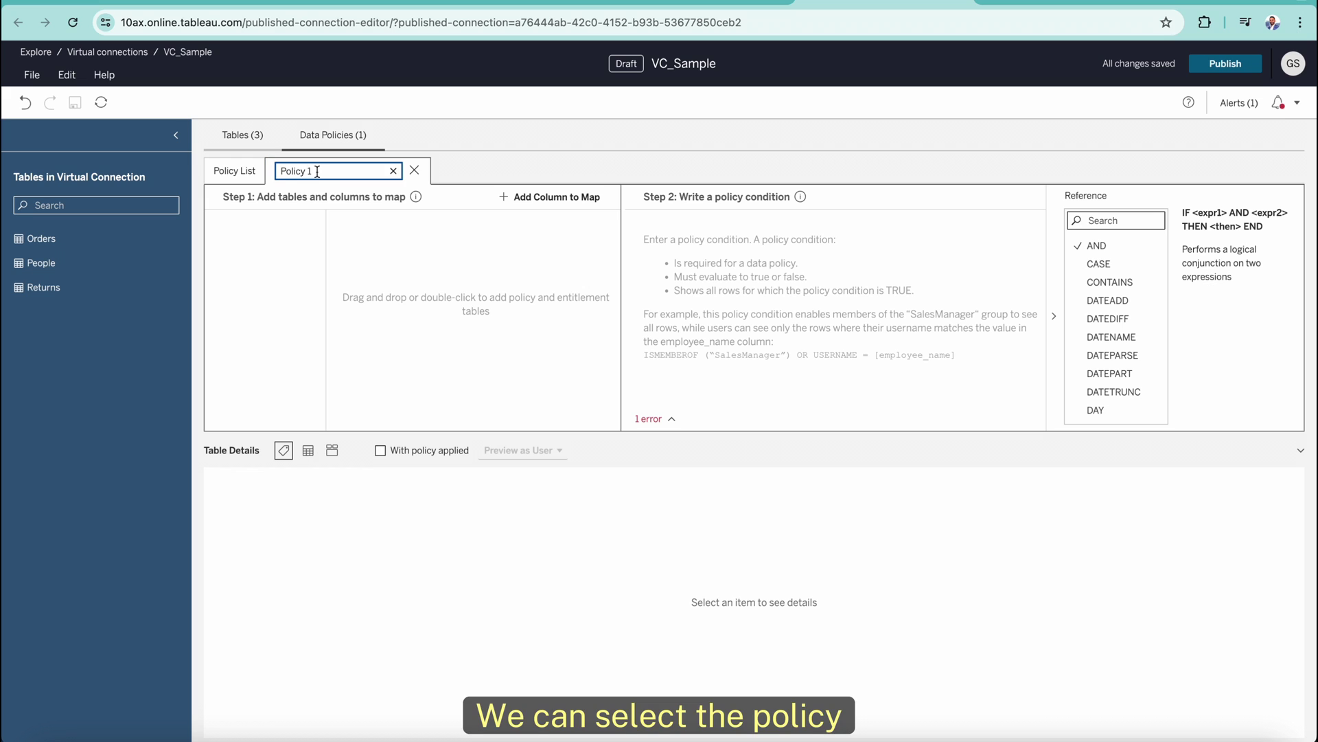
text(Sales)
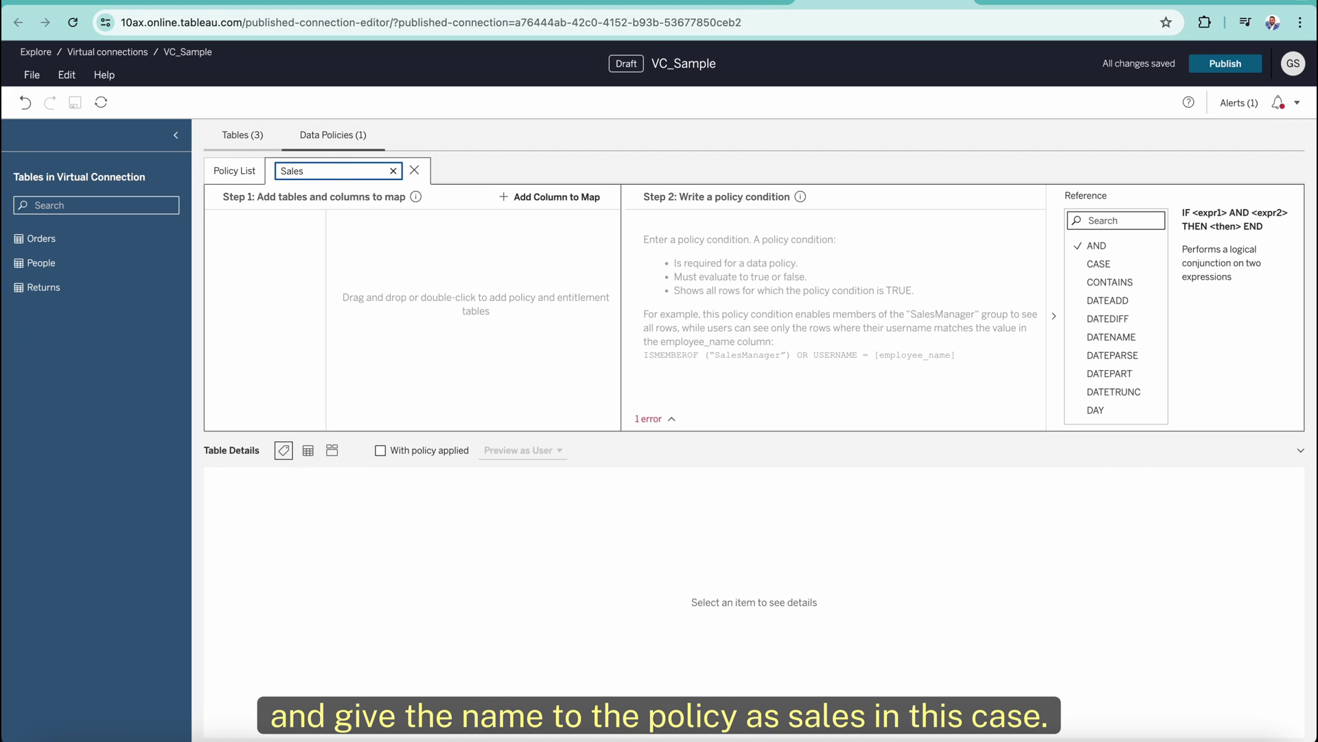
click(265, 253)
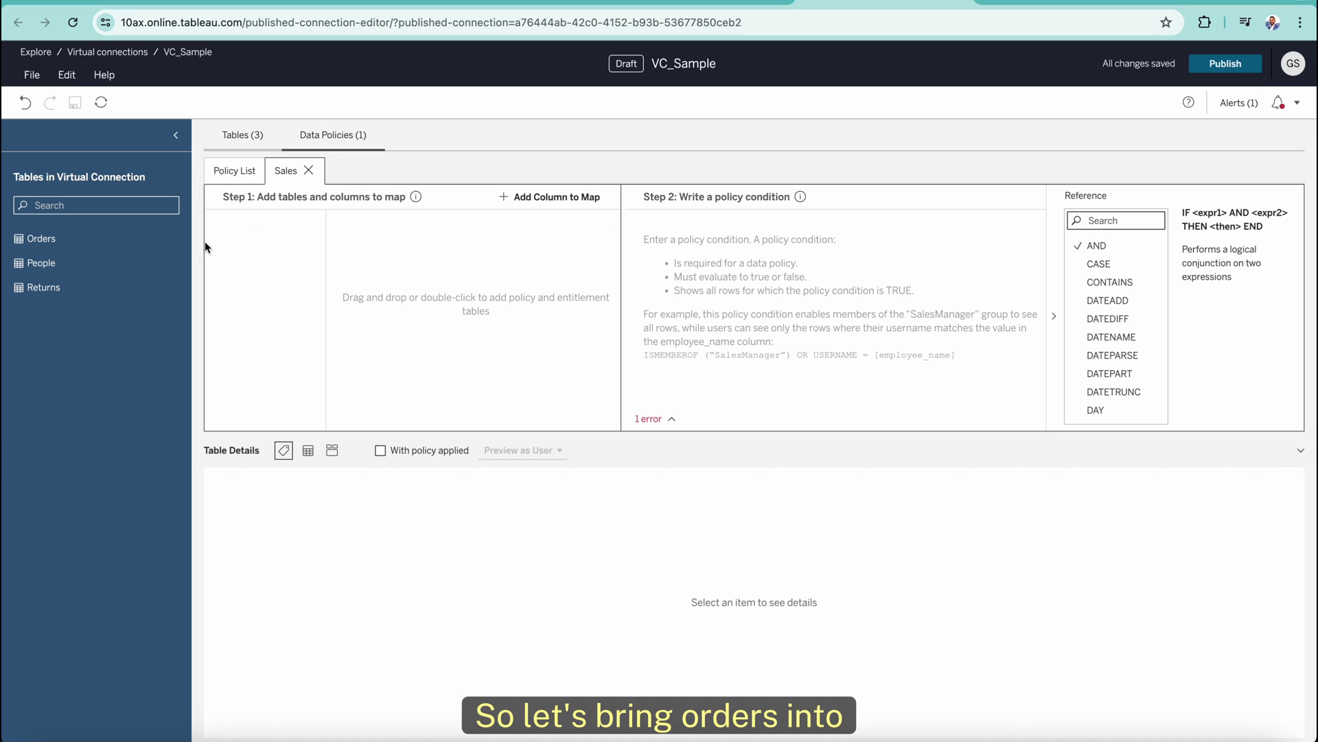
Add Orders as the policy table and map its Region column as policy column 'Region Policy'.
drag(48, 246, 657, 263)
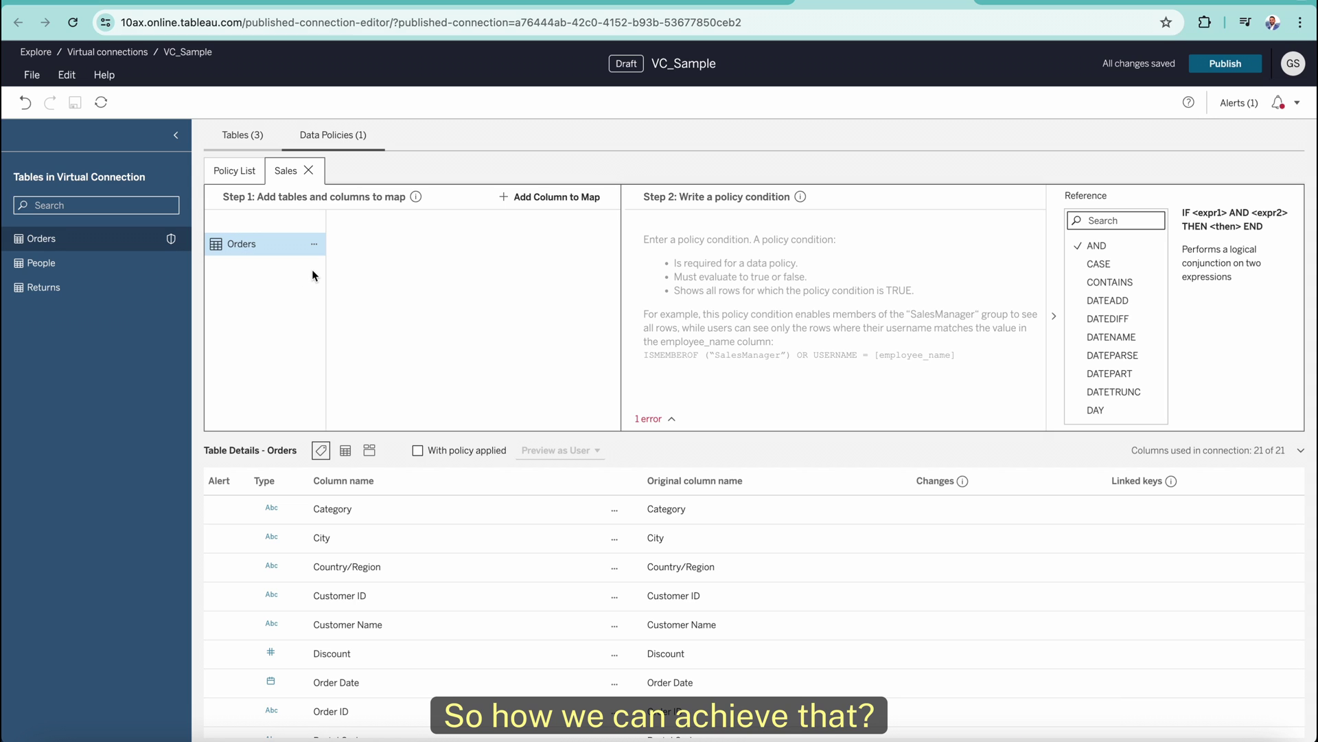
click(507, 200)
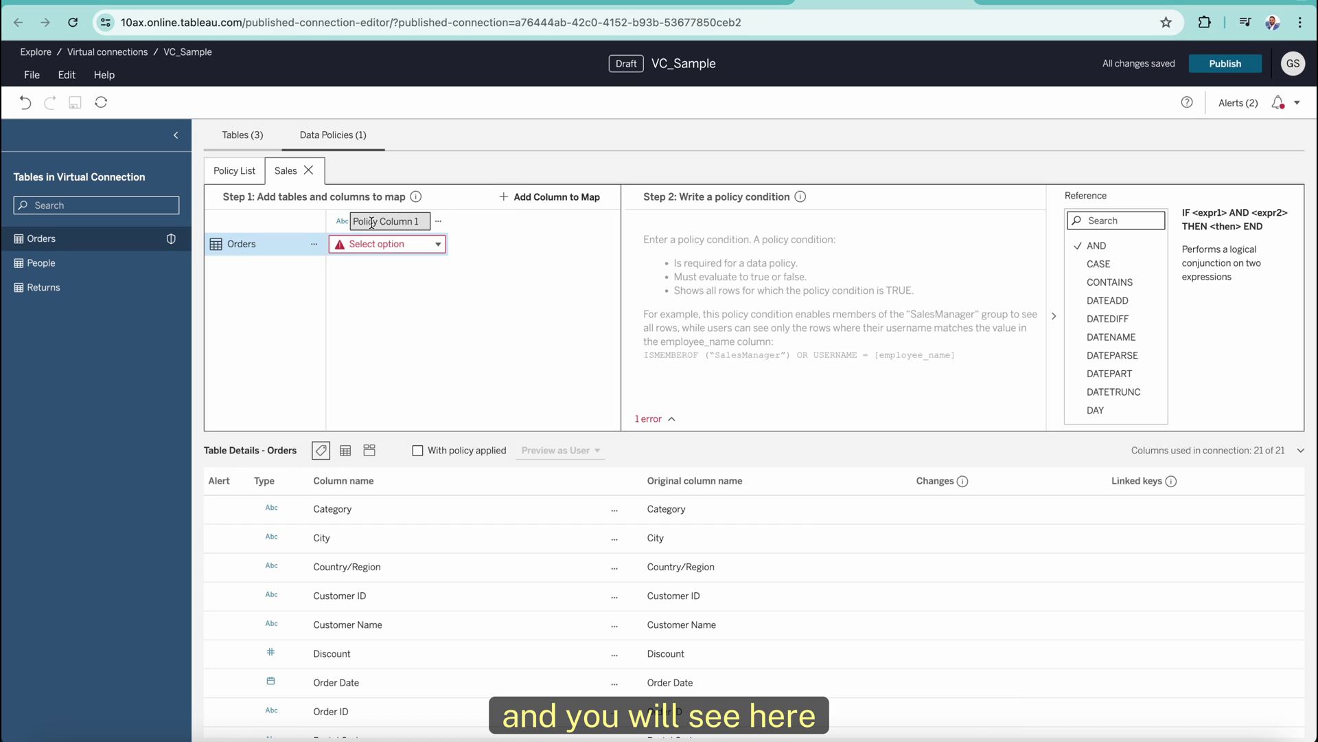
click(438, 245)
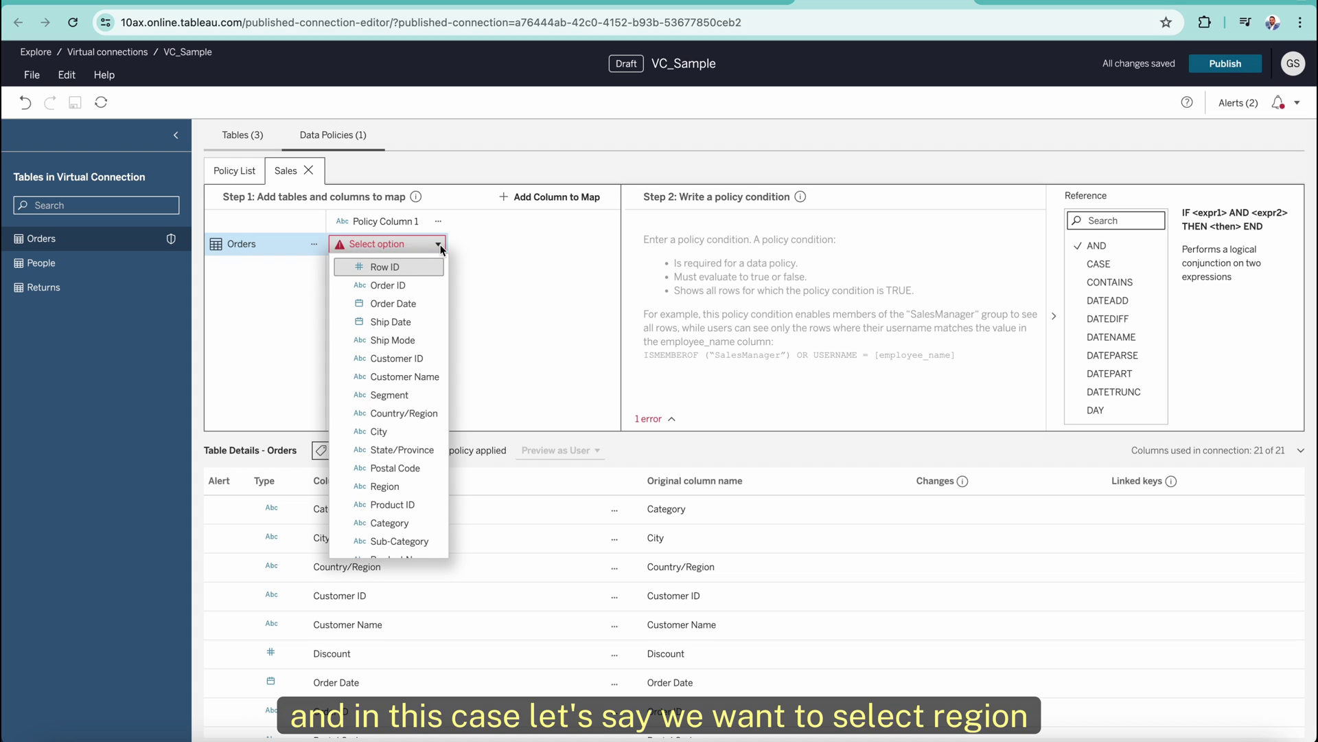
scroll(404, 398, down, 2)
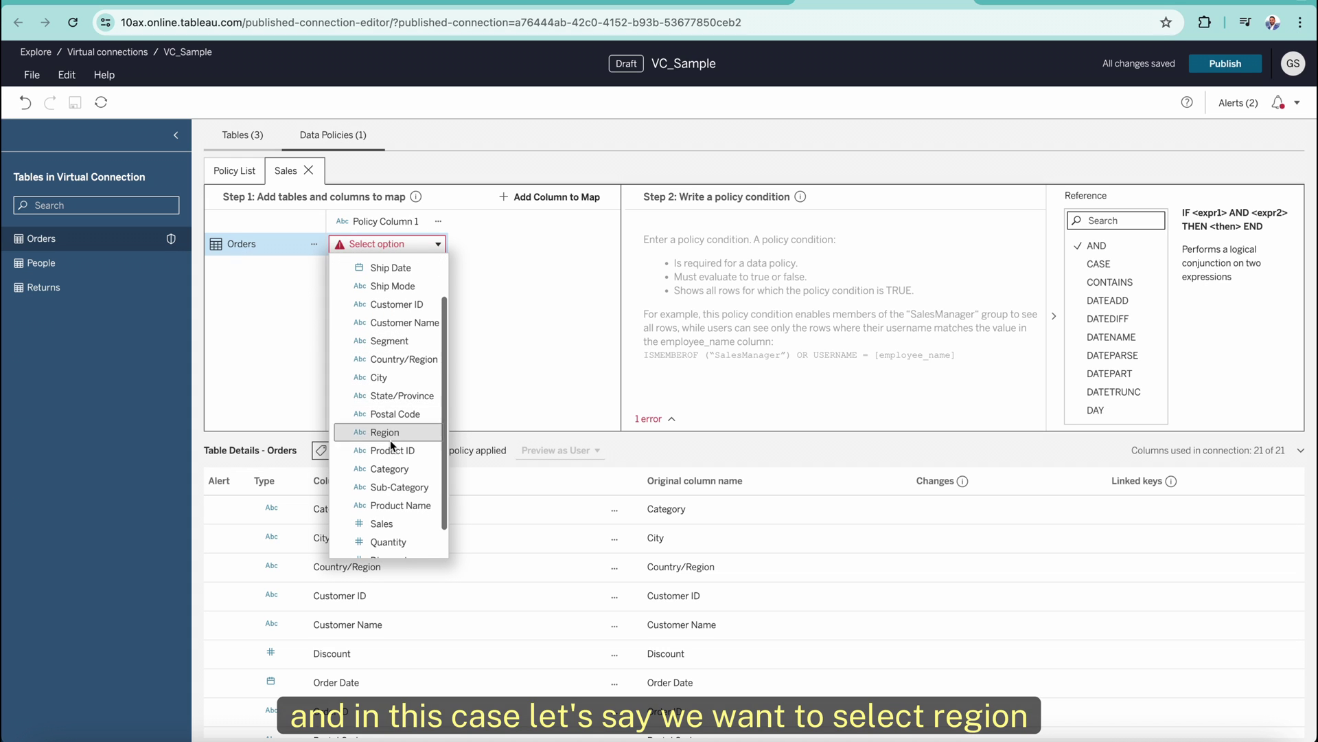
click(398, 431)
double_click(392, 221)
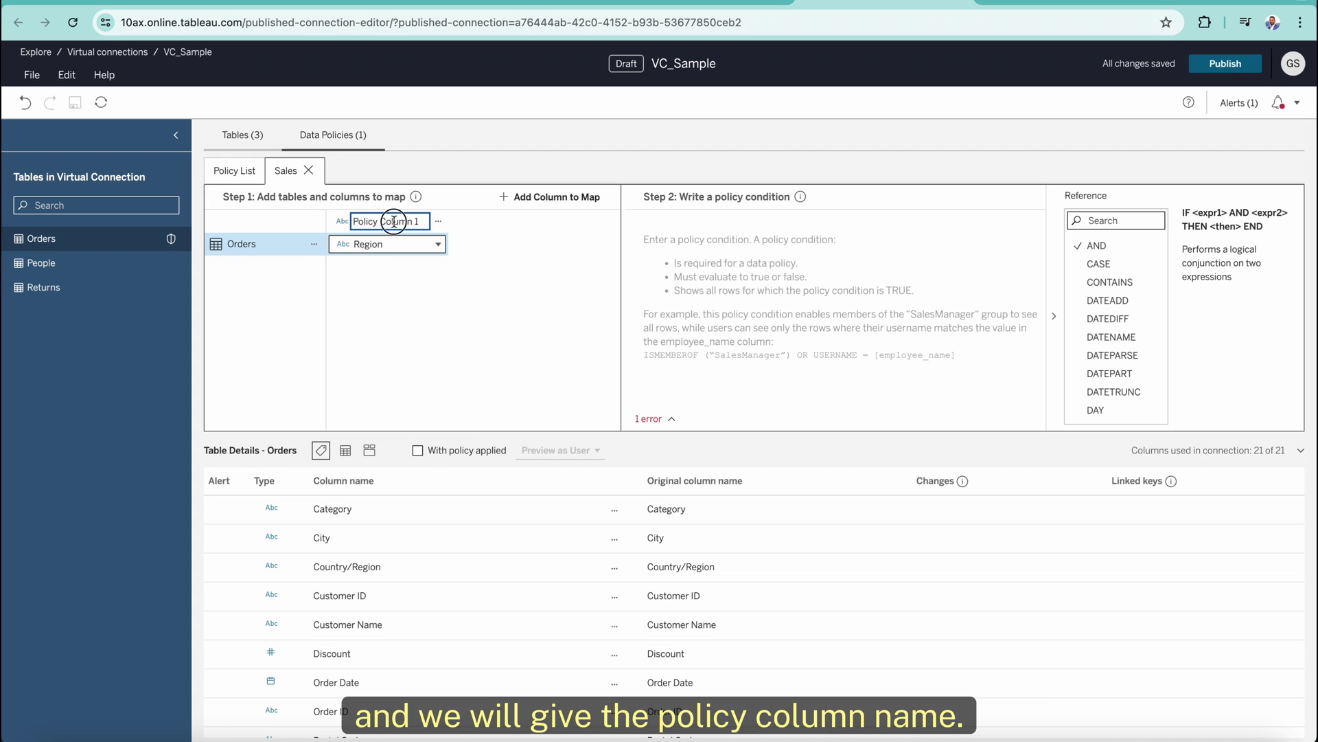
text(Re)
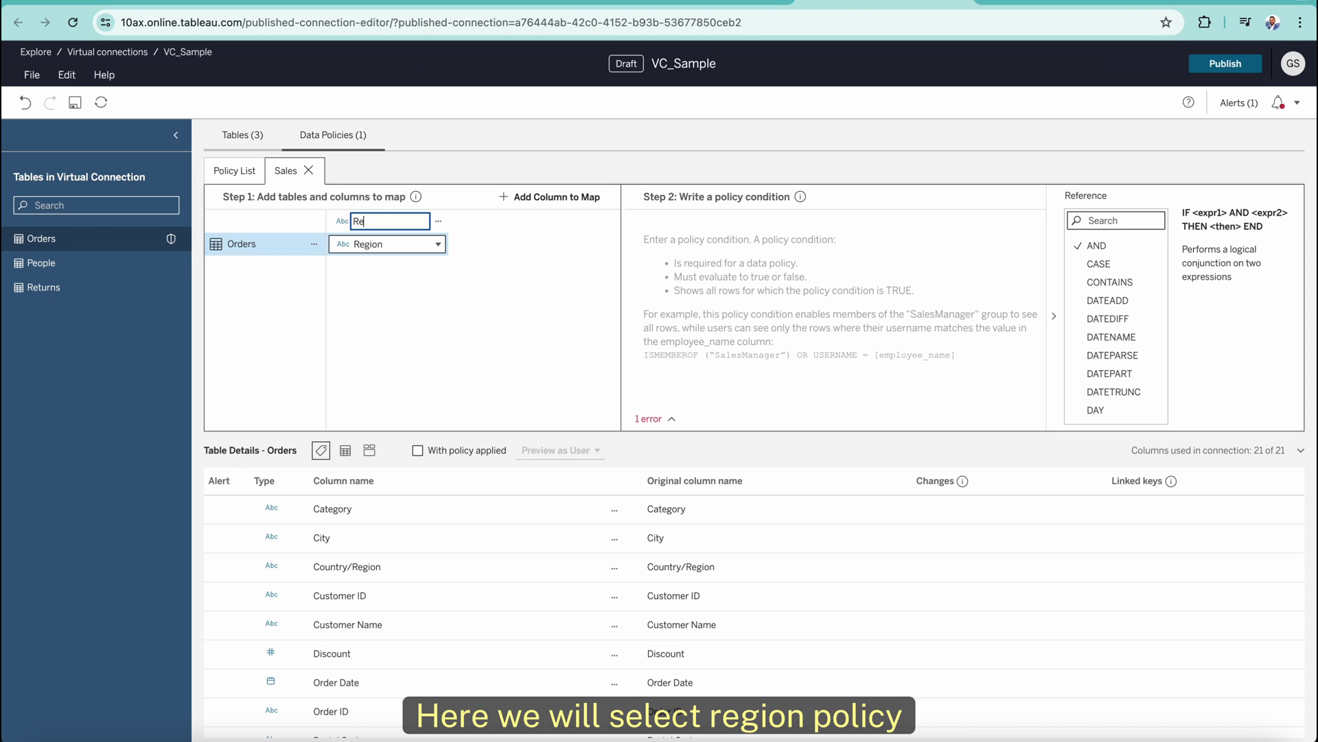
text(gion Policy)
key(Return)
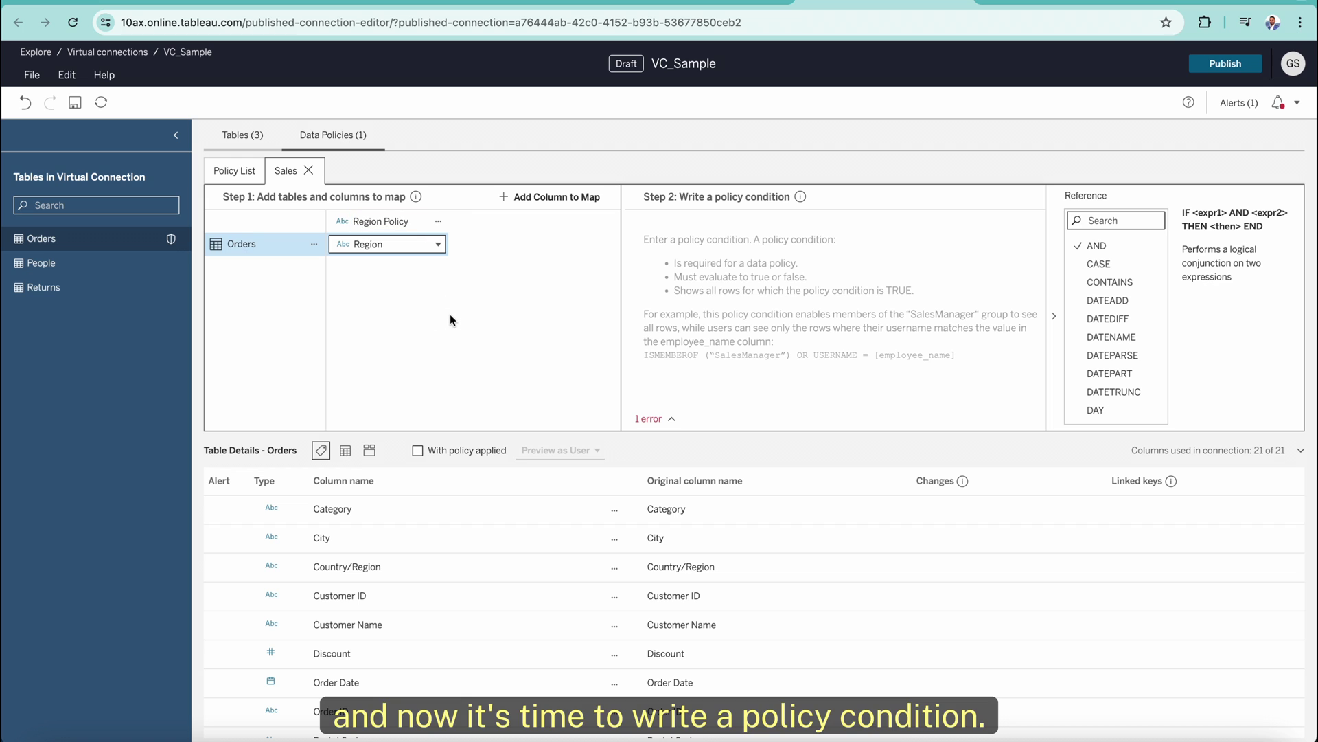
Write the policy condition [Region Policy] = 'Central' in the Step 2 editor.
click(716, 235)
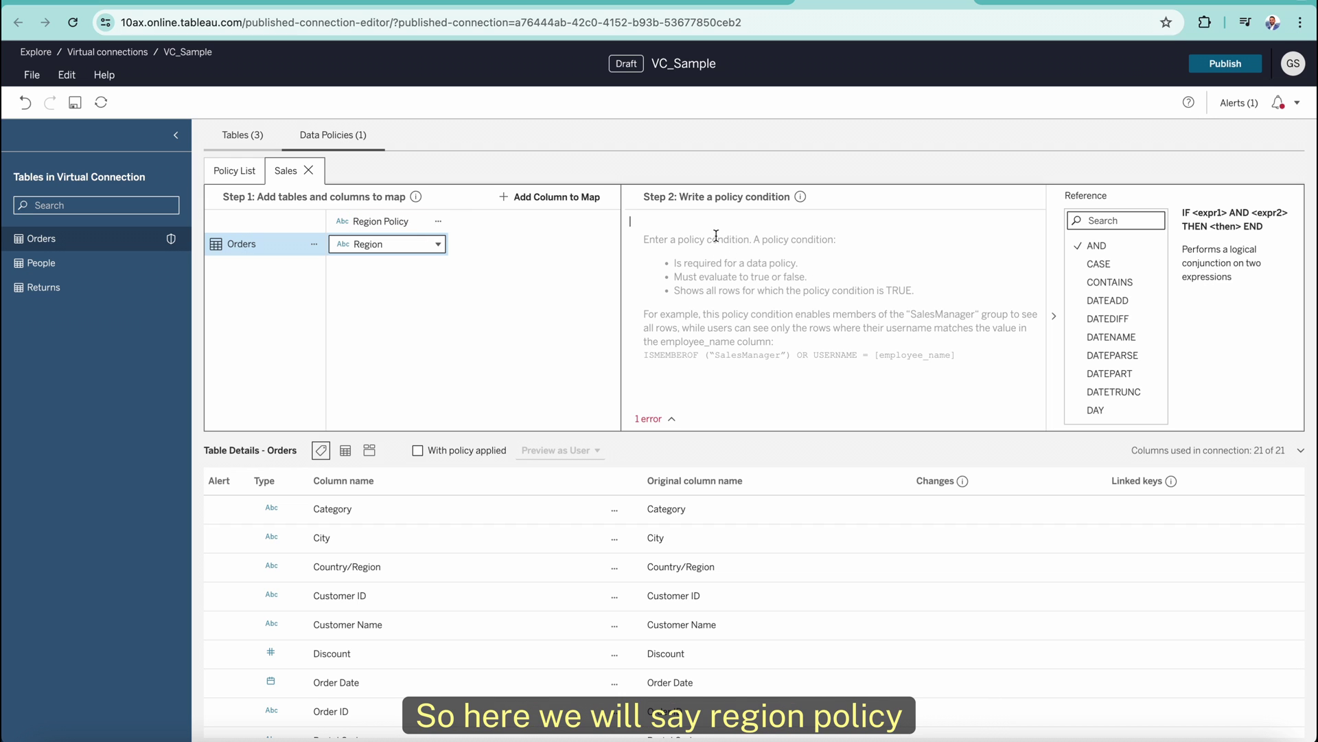
text(region)
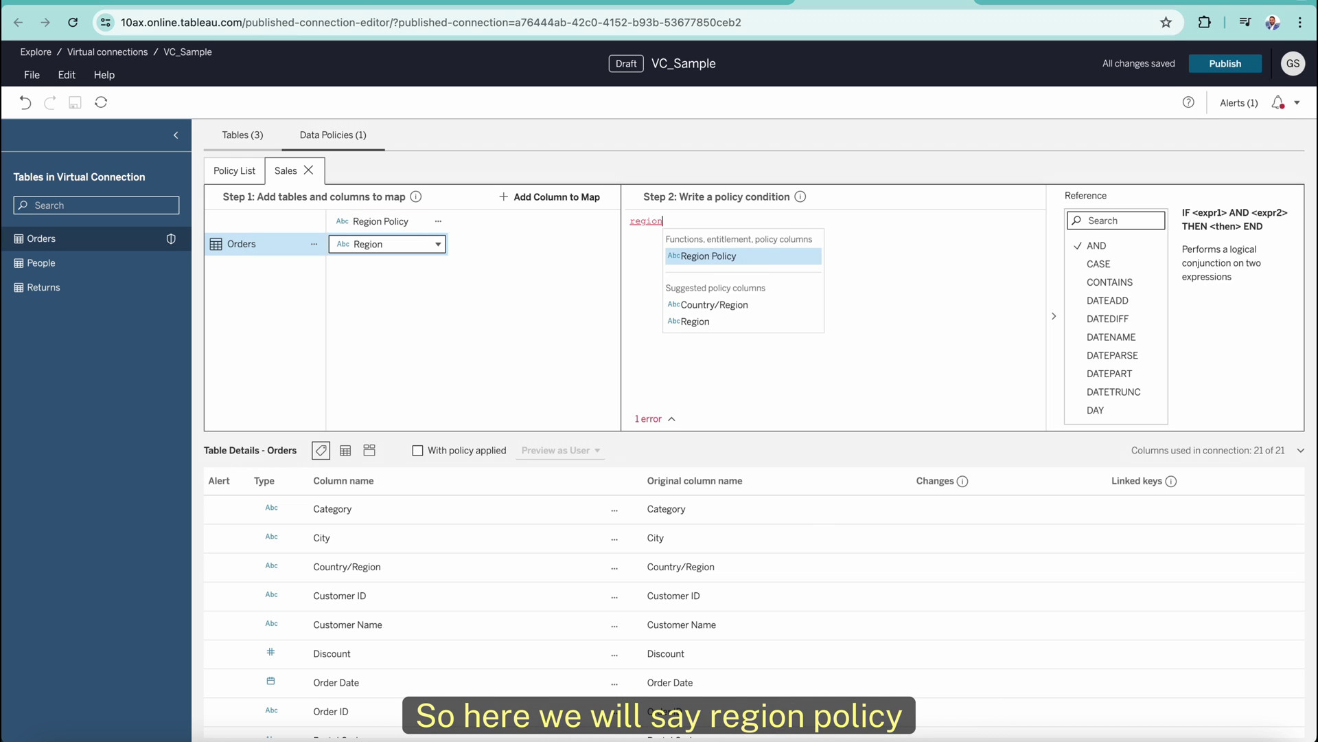
click(740, 256)
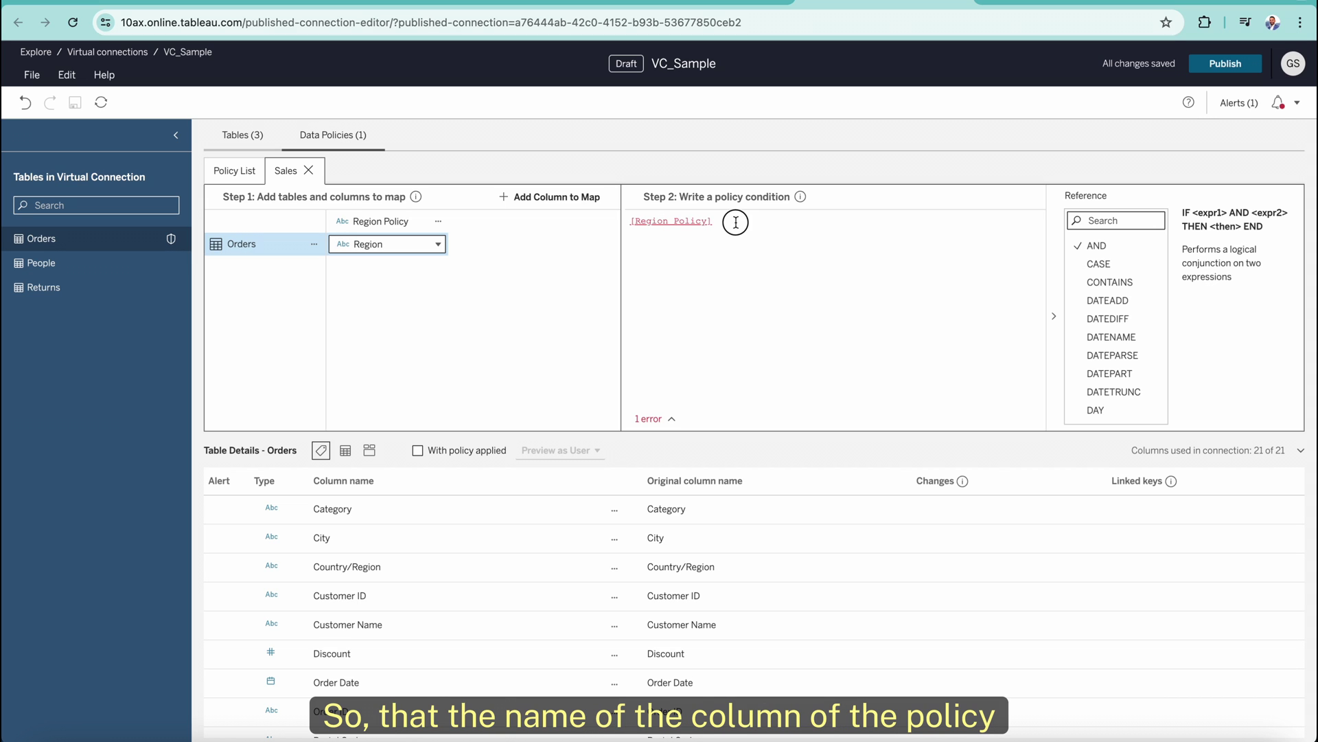
text(= '')
key(Left)
text(Centr)
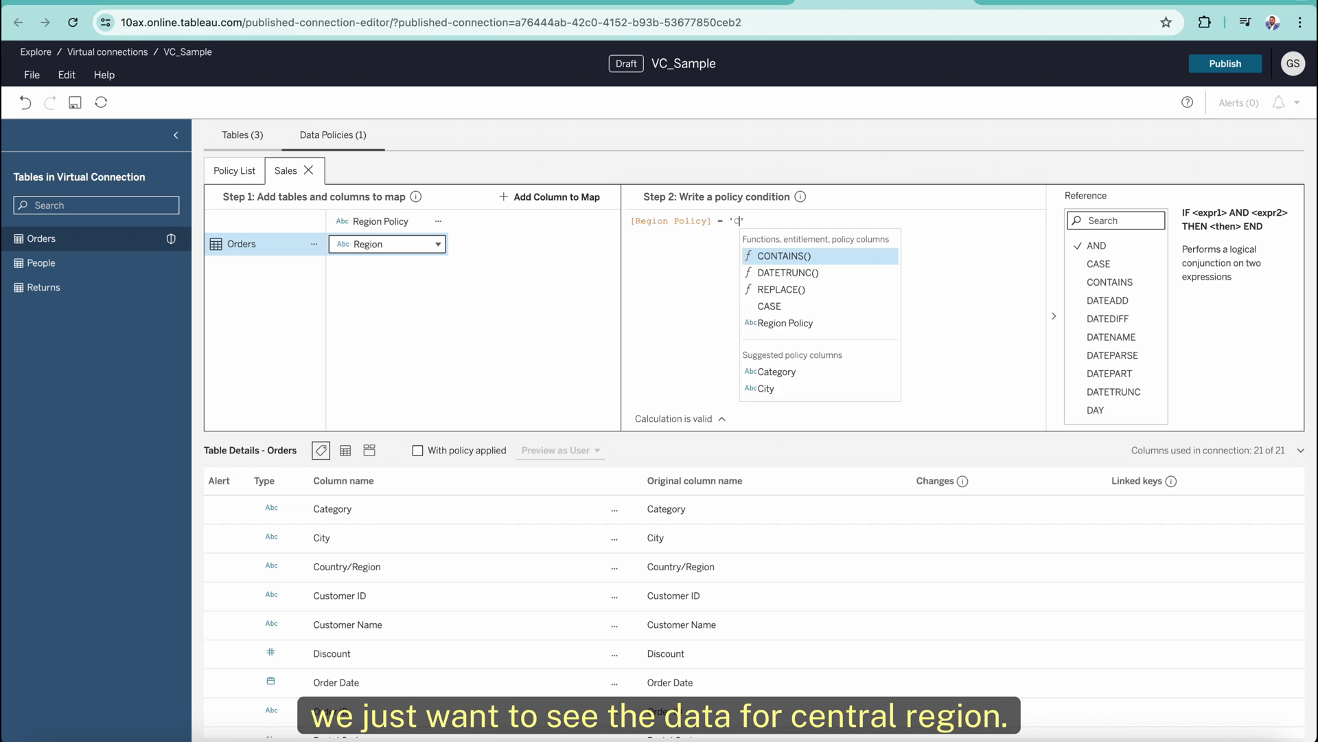
text(al)
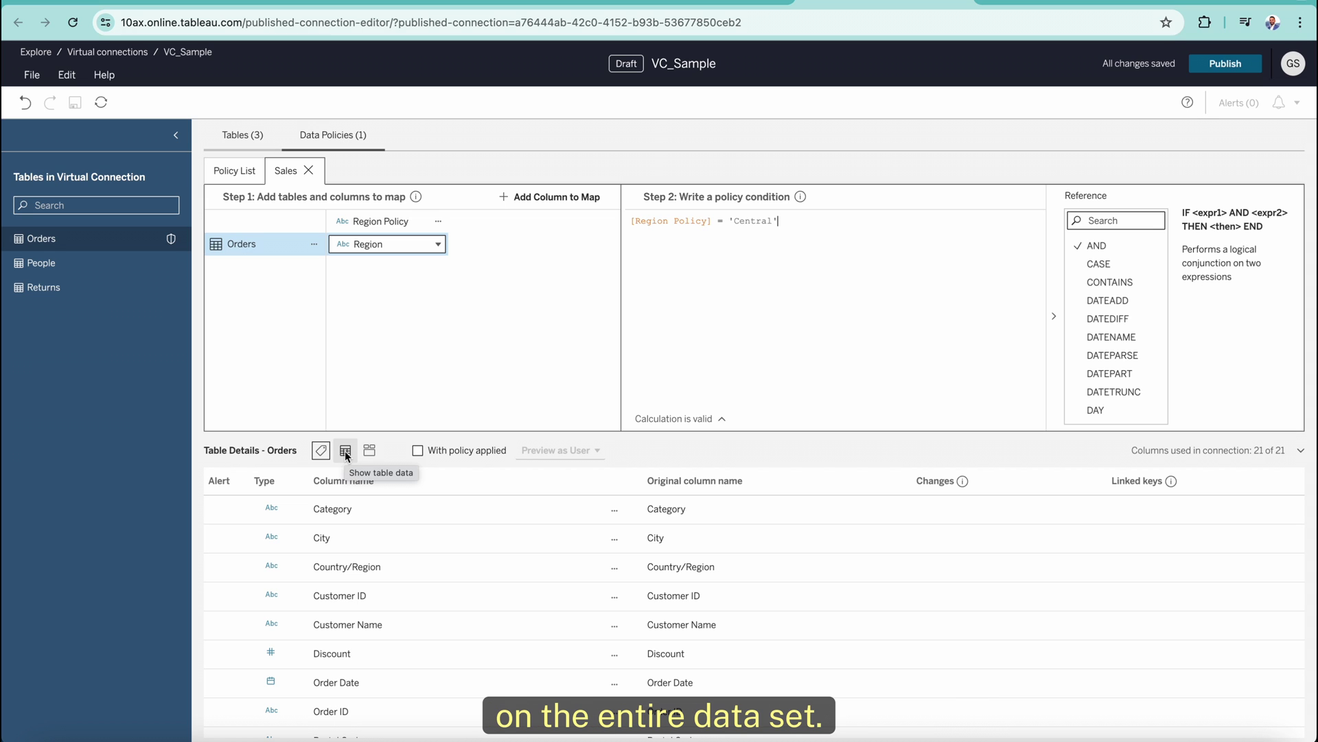
Preview Orders rows with the policy applied: 2,335 of 10,194 rows, all Central.
click(345, 452)
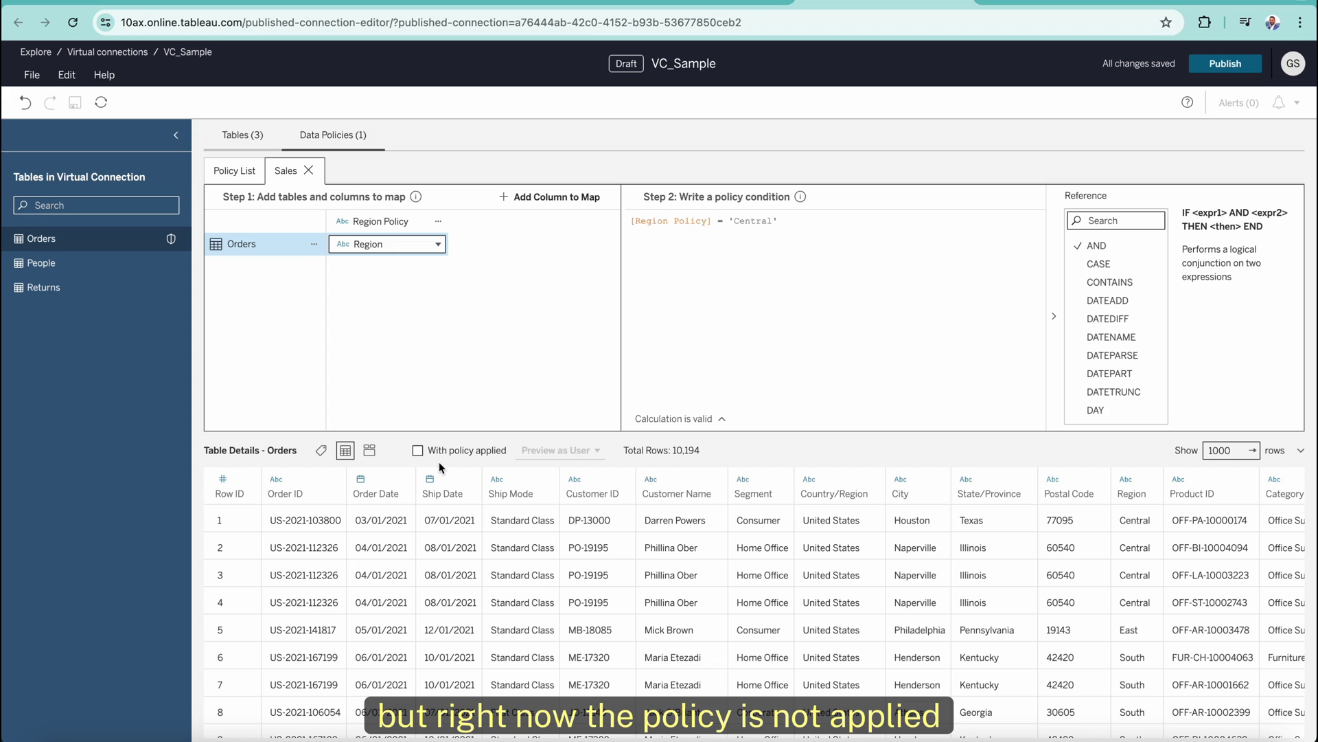
click(418, 451)
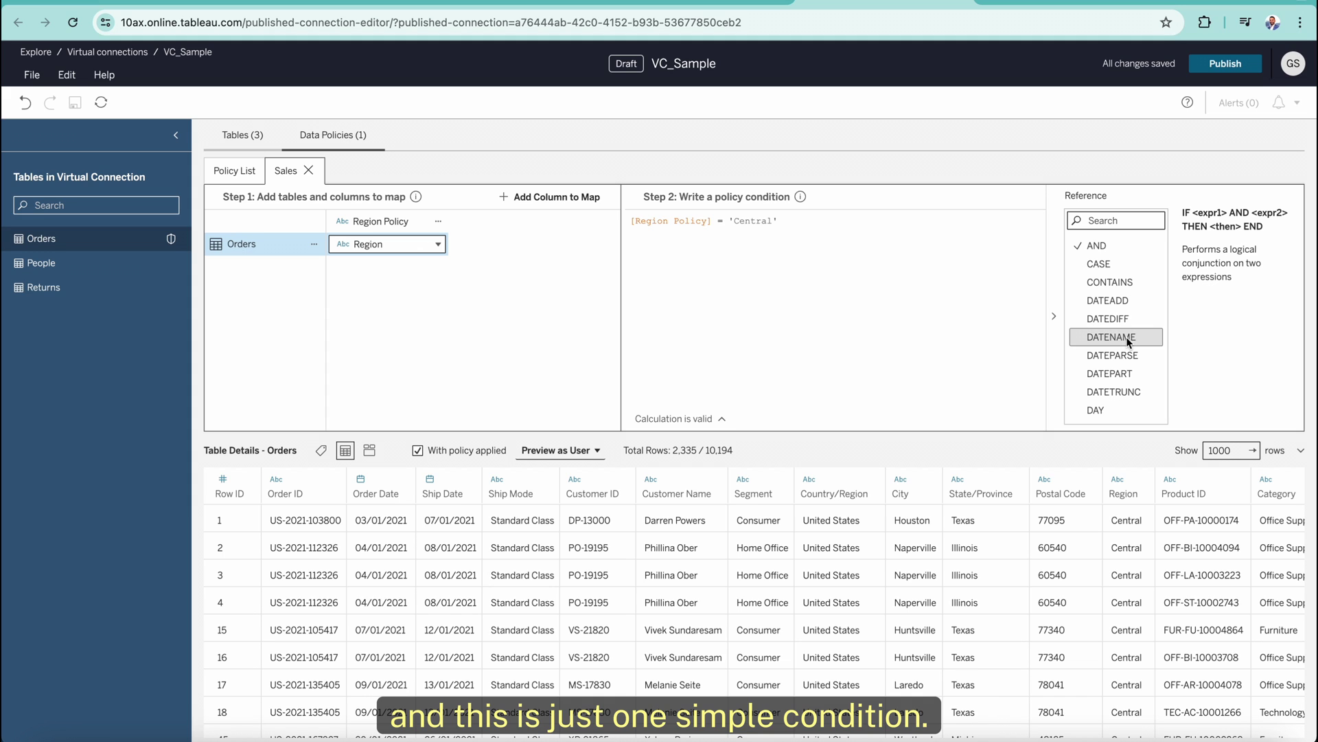
scroll(1132, 374, down, 2)
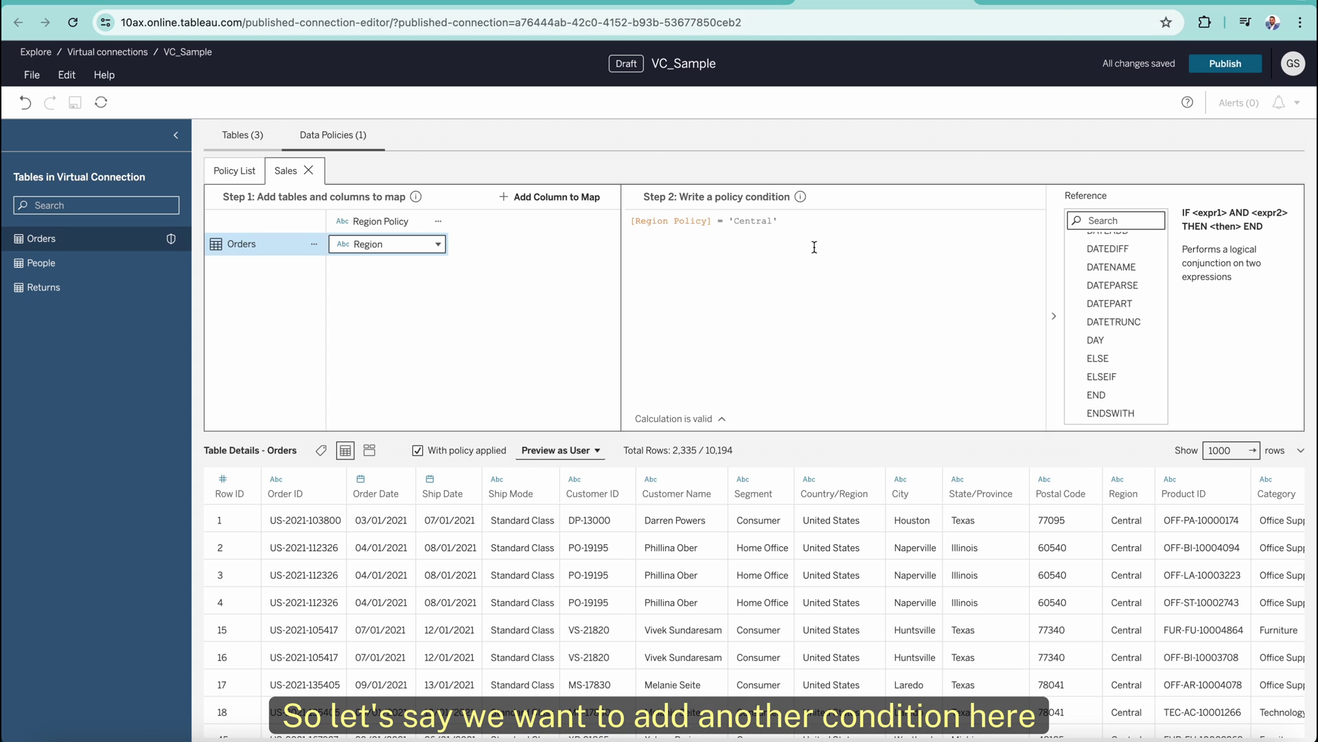
Append and [State/Province] = 'Texas' to the condition, leaving 985 of 10,194 rows.
click(804, 226)
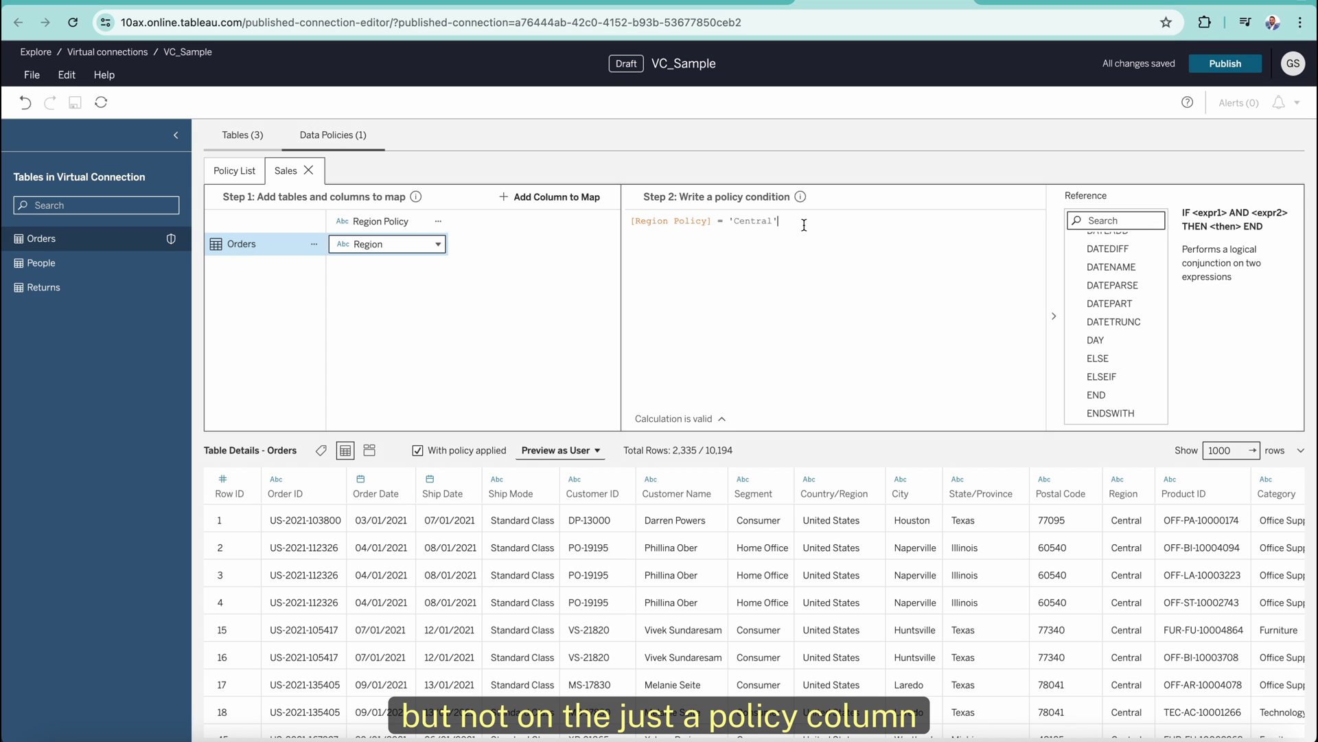
text(and)
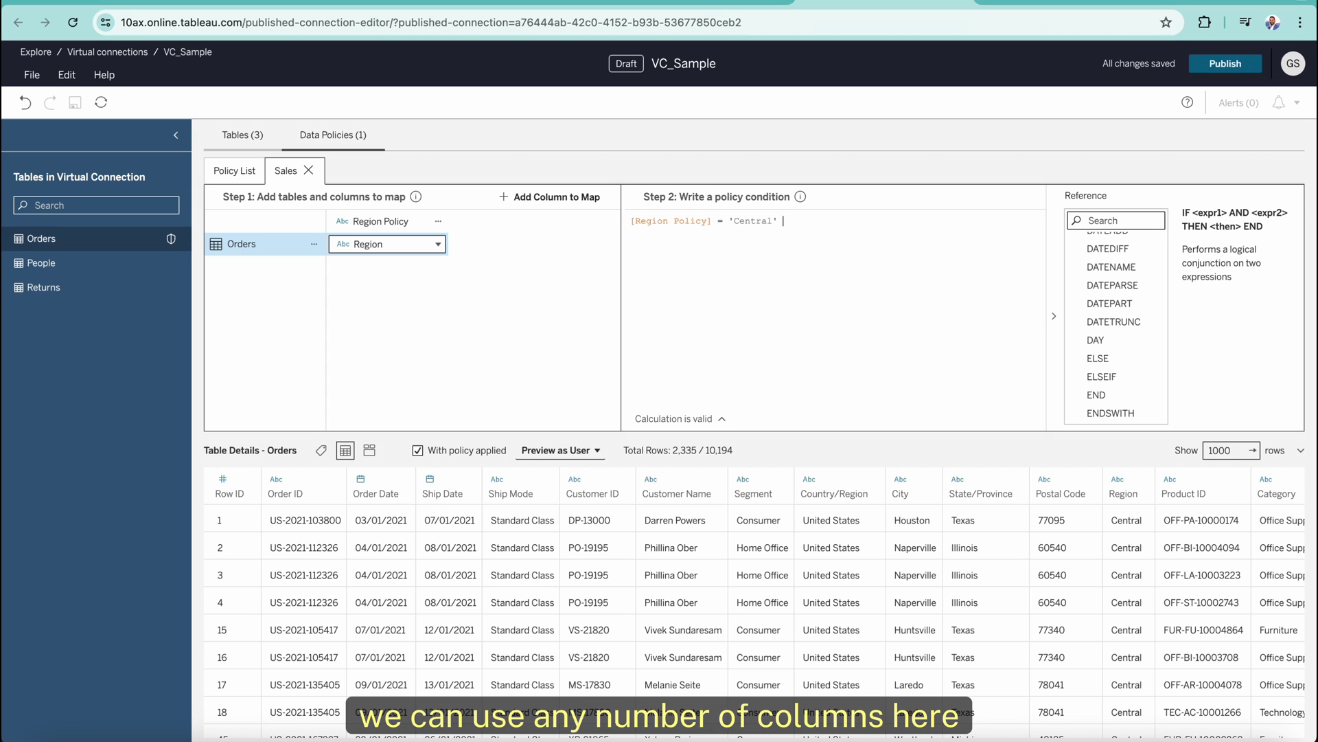
text([State/Province] = 'Texas')
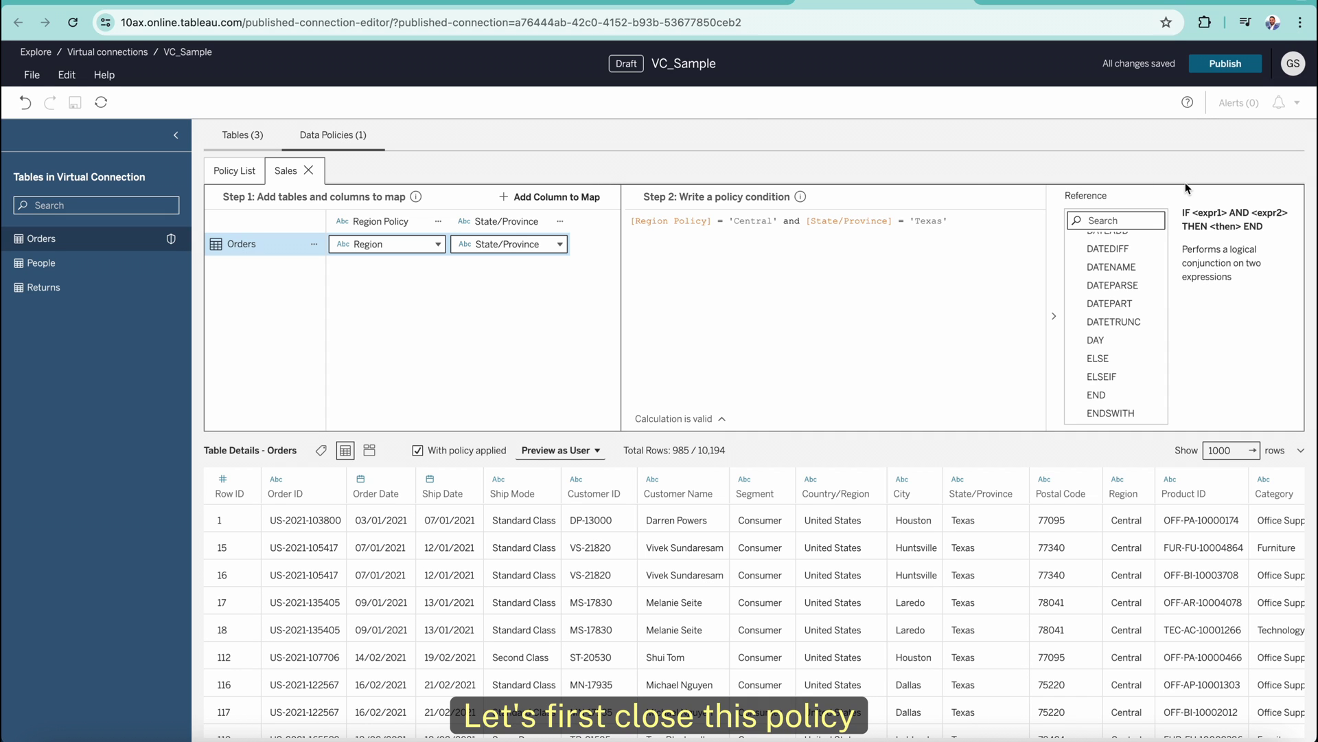
Close the Sales policy editor and remove Sales from the Policy List.
click(306, 170)
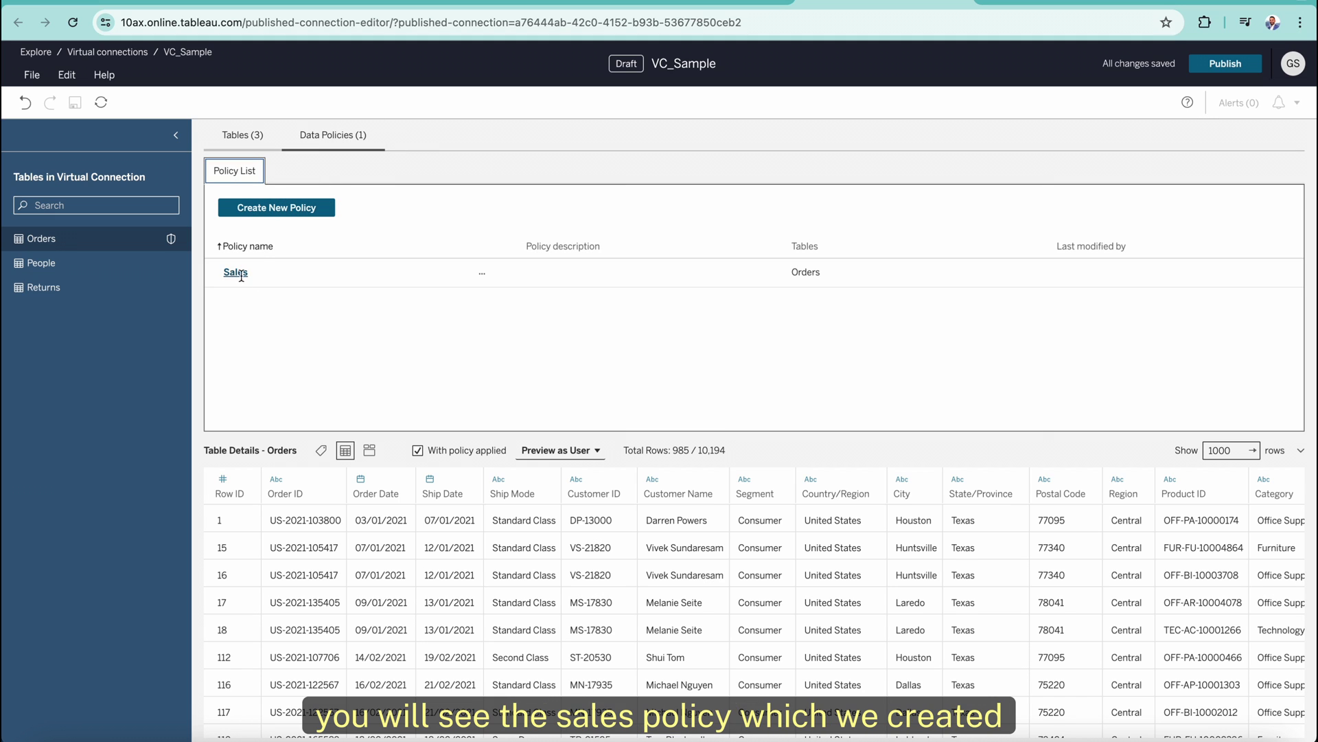
click(482, 273)
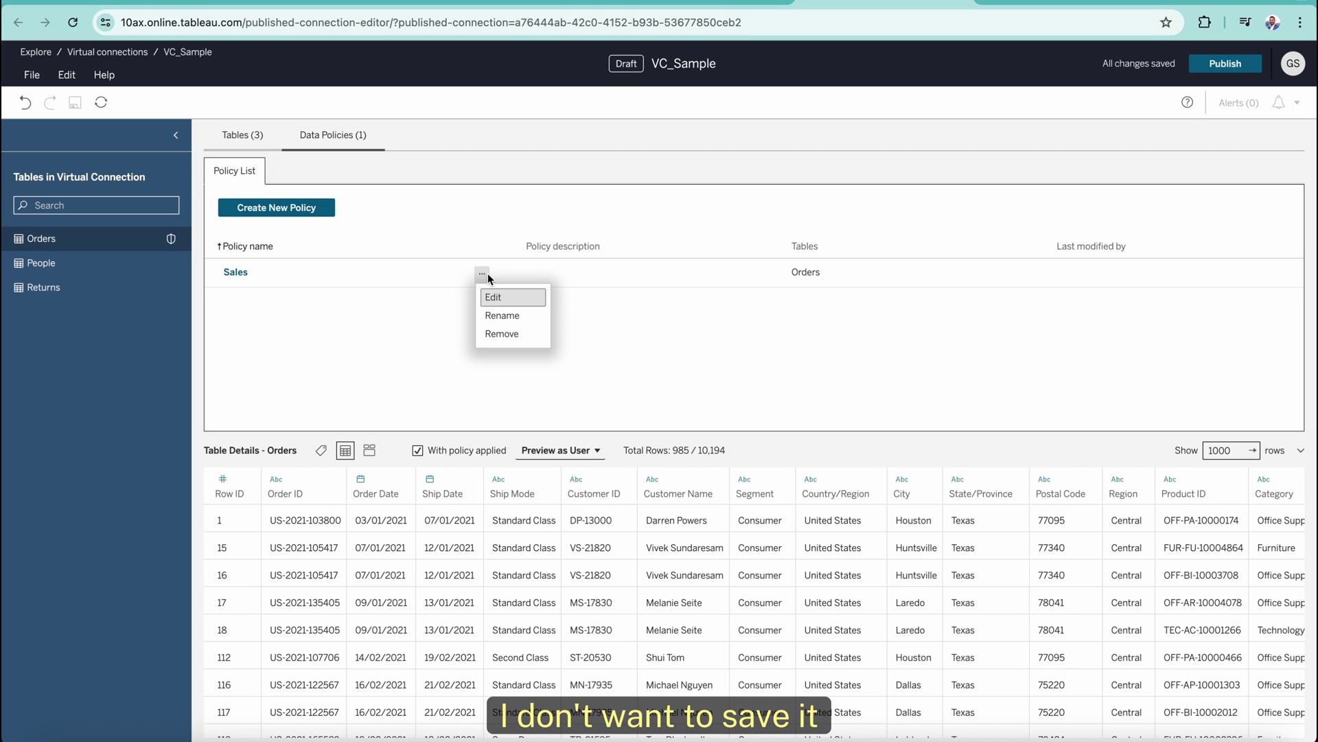
click(498, 334)
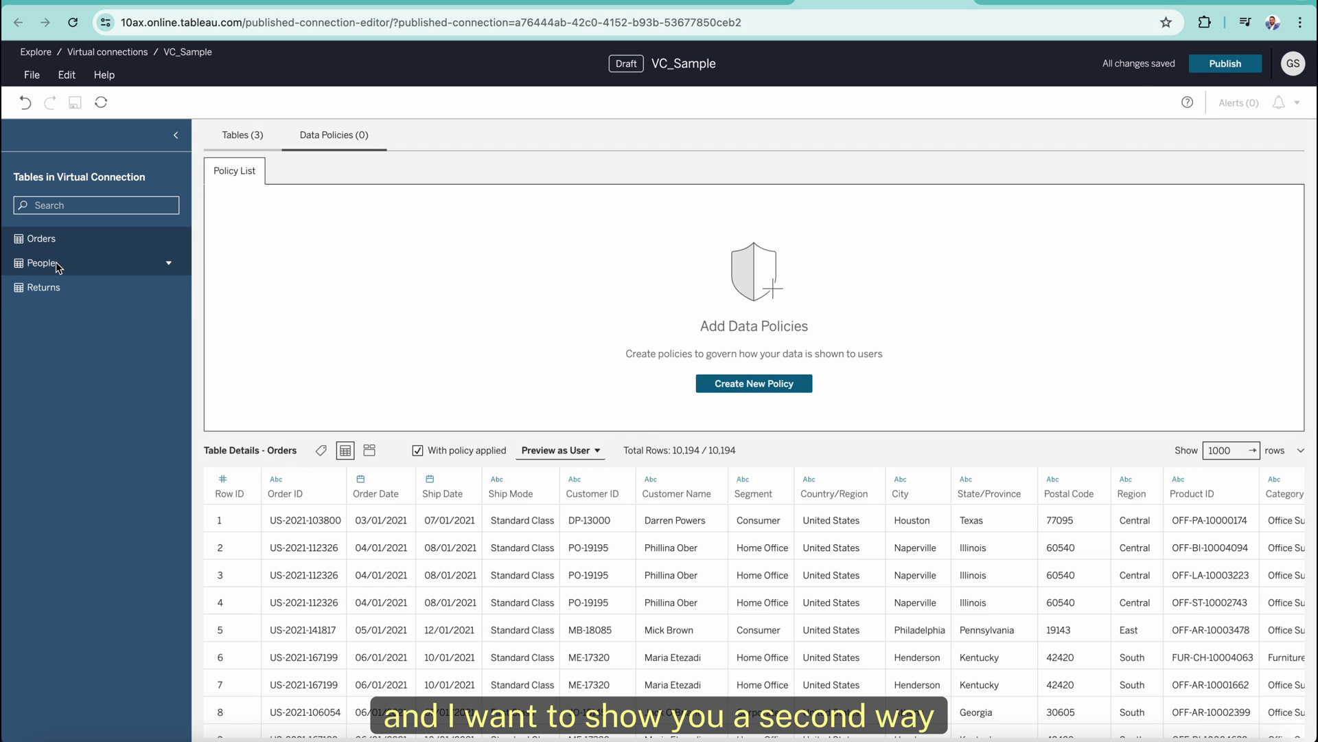
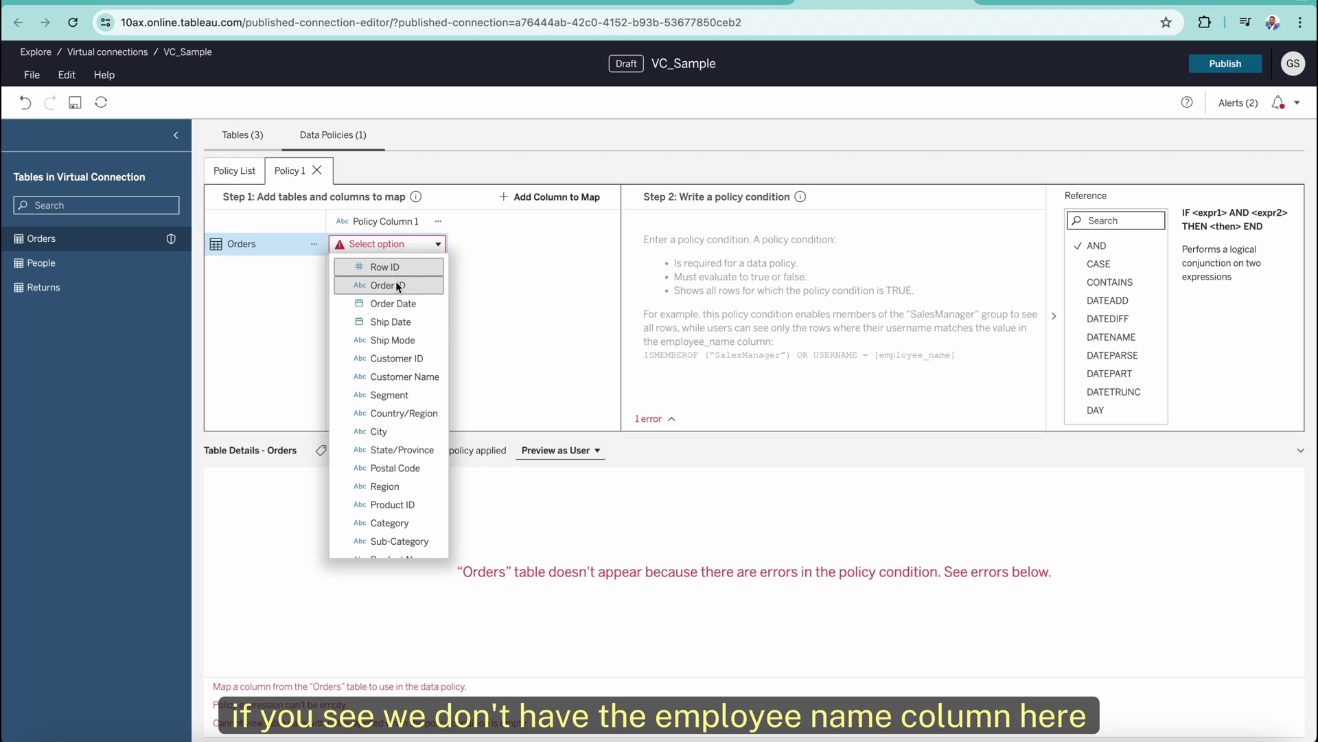
Map the Orders table's Region column to the policy column.
scroll(393, 453, down, 3)
scroll(393, 453, up, 3)
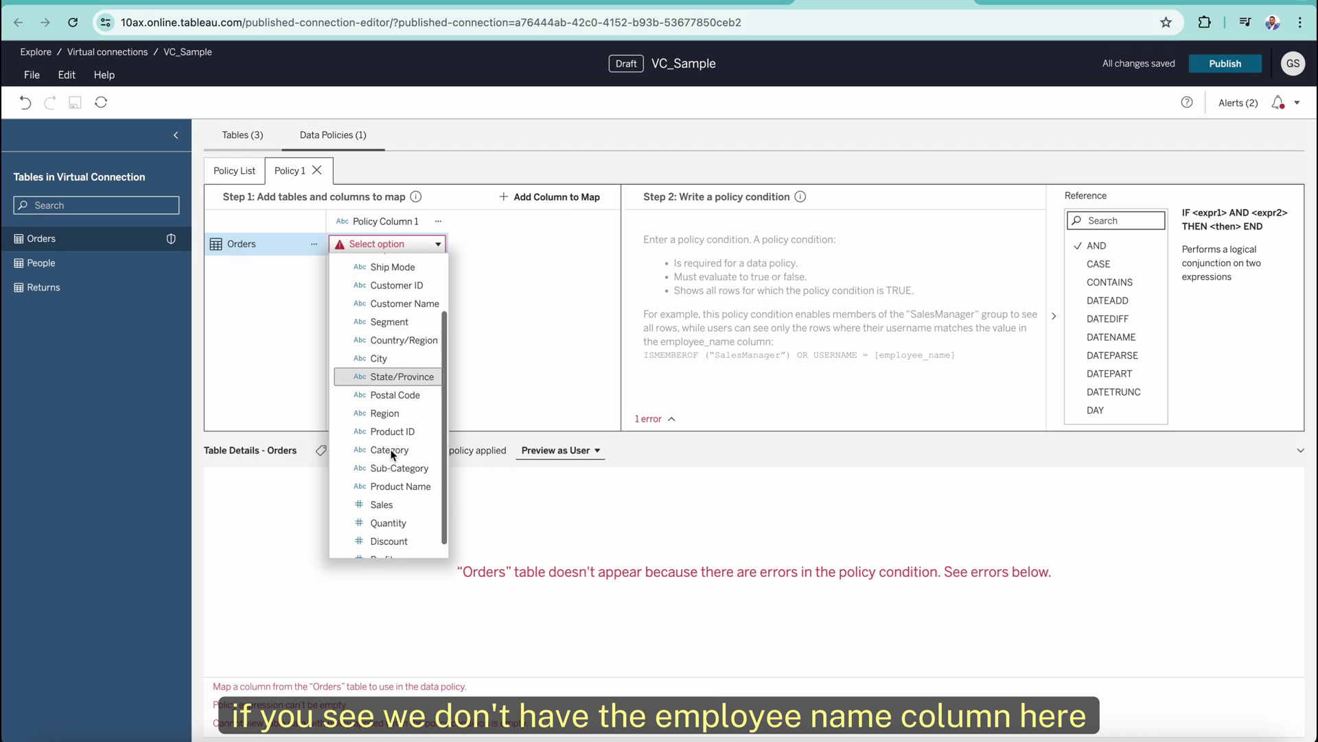
scroll(393, 453, down, 1)
scroll(393, 453, up, 1)
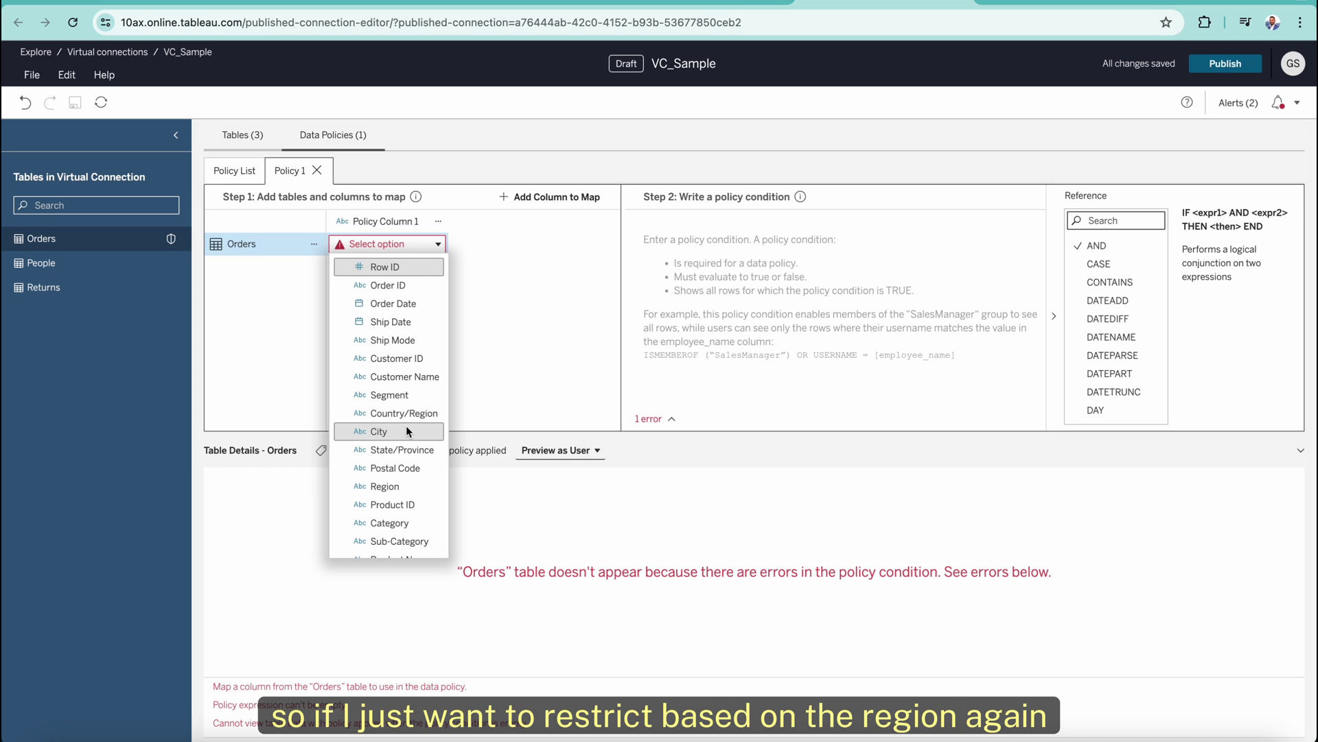
scroll(399, 460, down, 1)
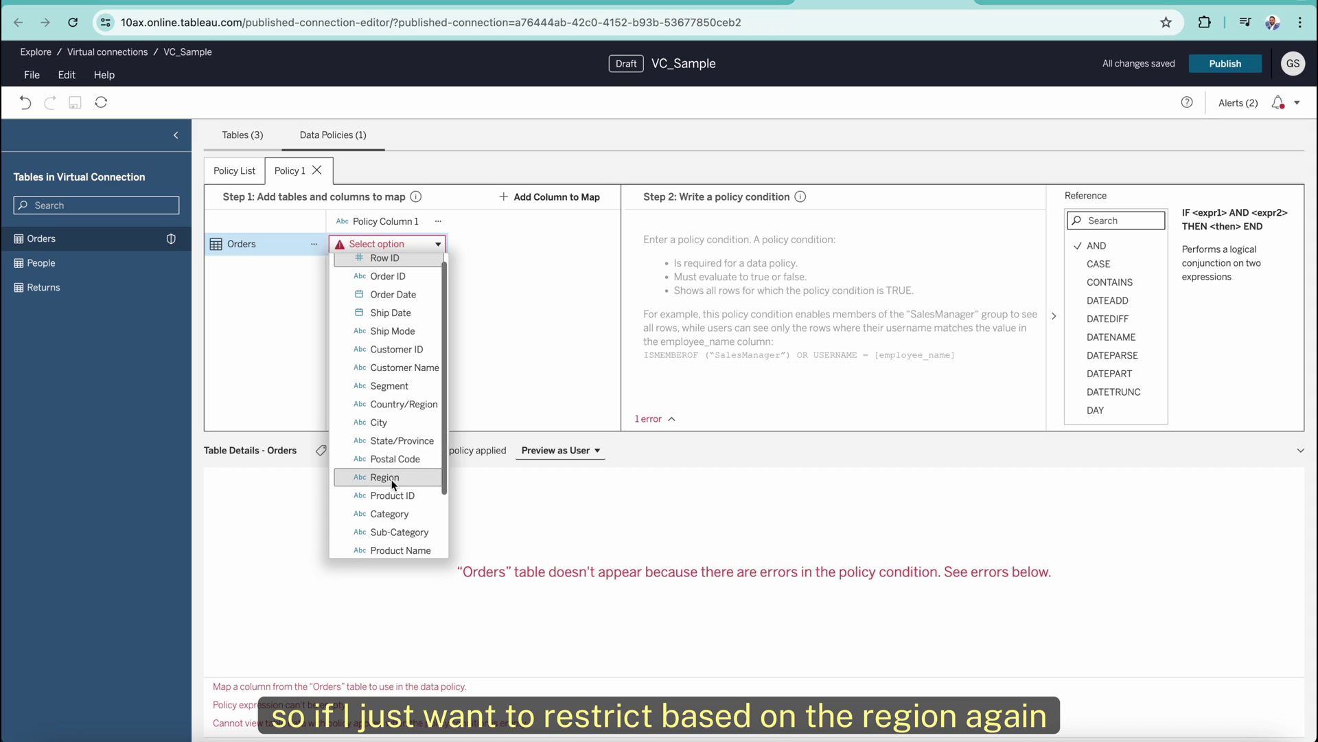
click(390, 479)
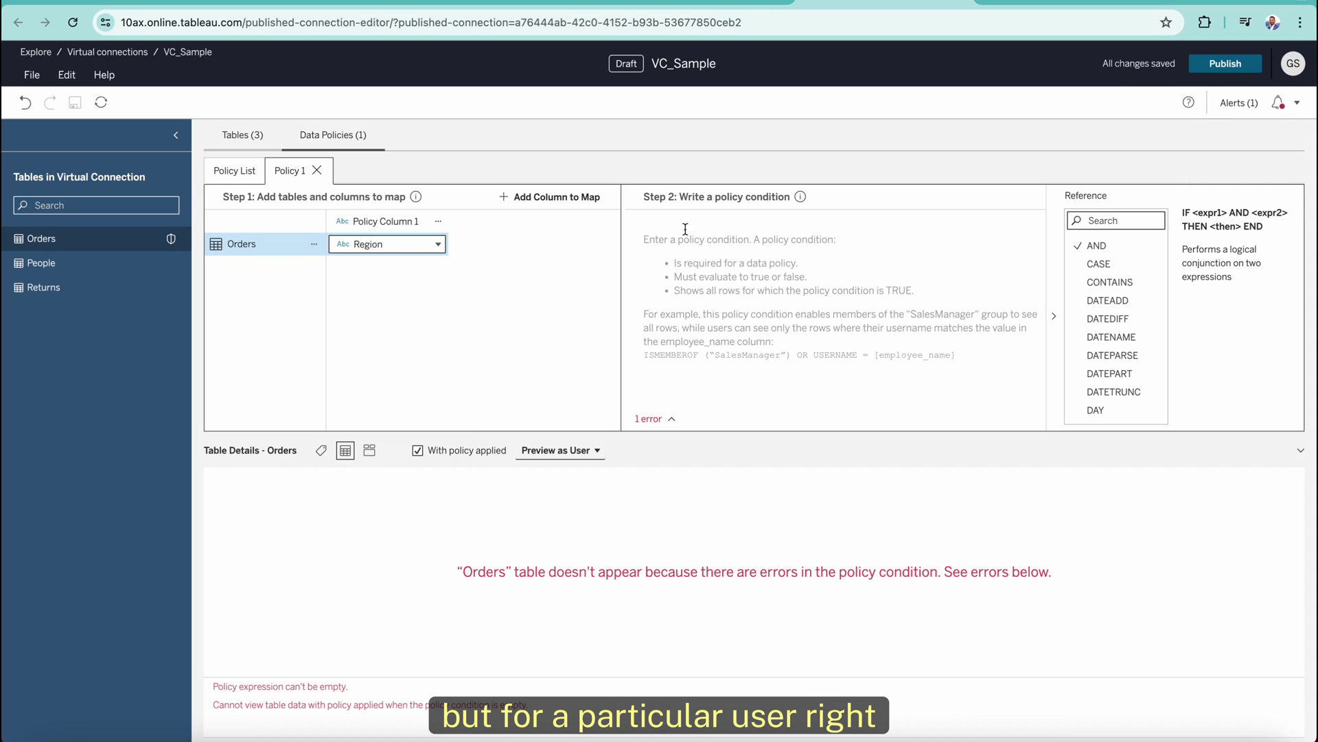
Rename the policy column from Policy Column 1 to 'Region Policy'.
click(391, 221)
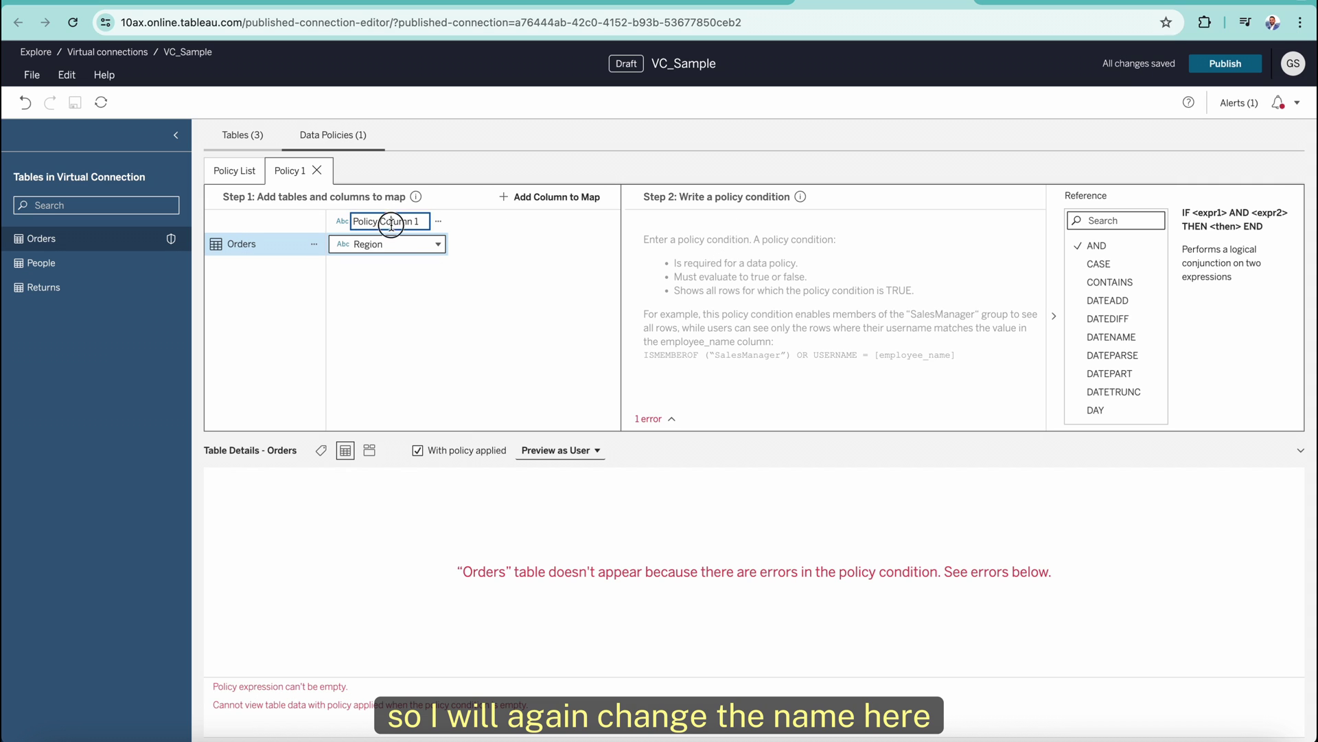
drag(424, 221, 332, 220)
text(Region)
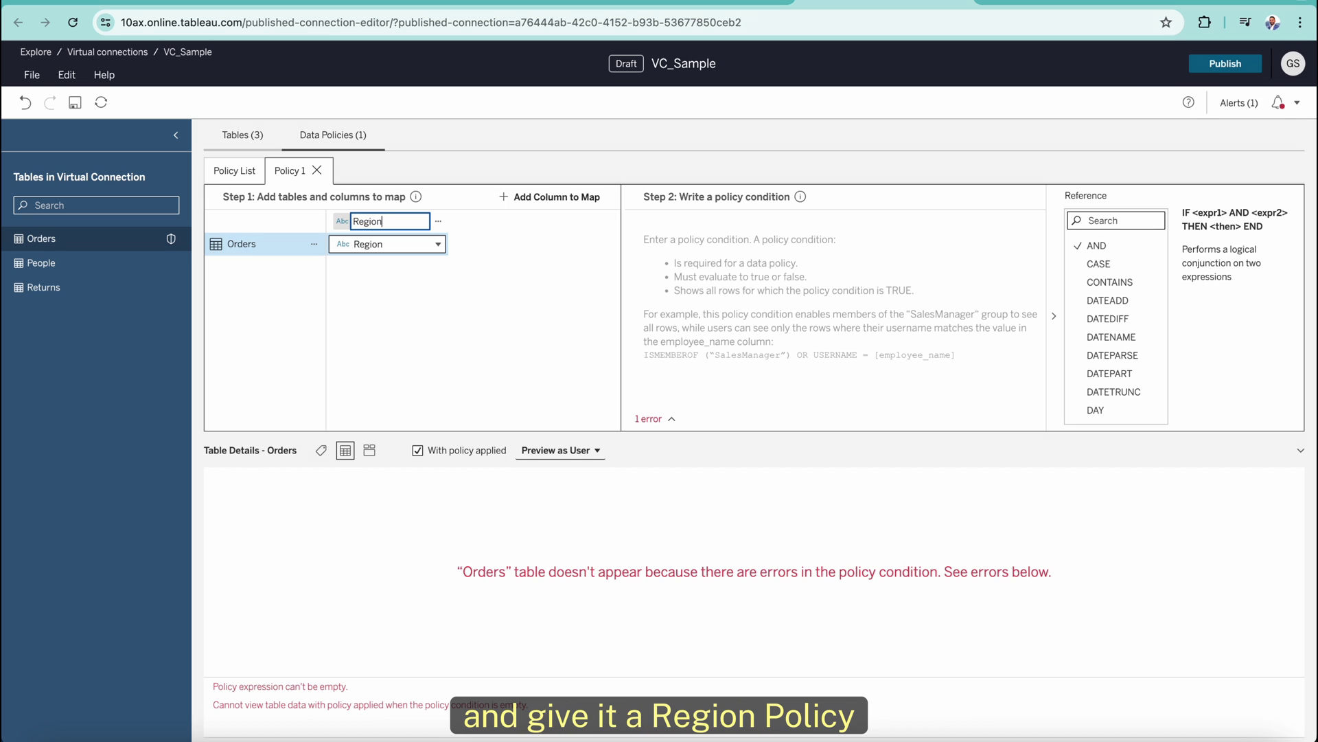
text( Policy)
click(709, 229)
Write the condition [Region Policy] = 'Central' and USERNAME() = the user's email address.
text(region)
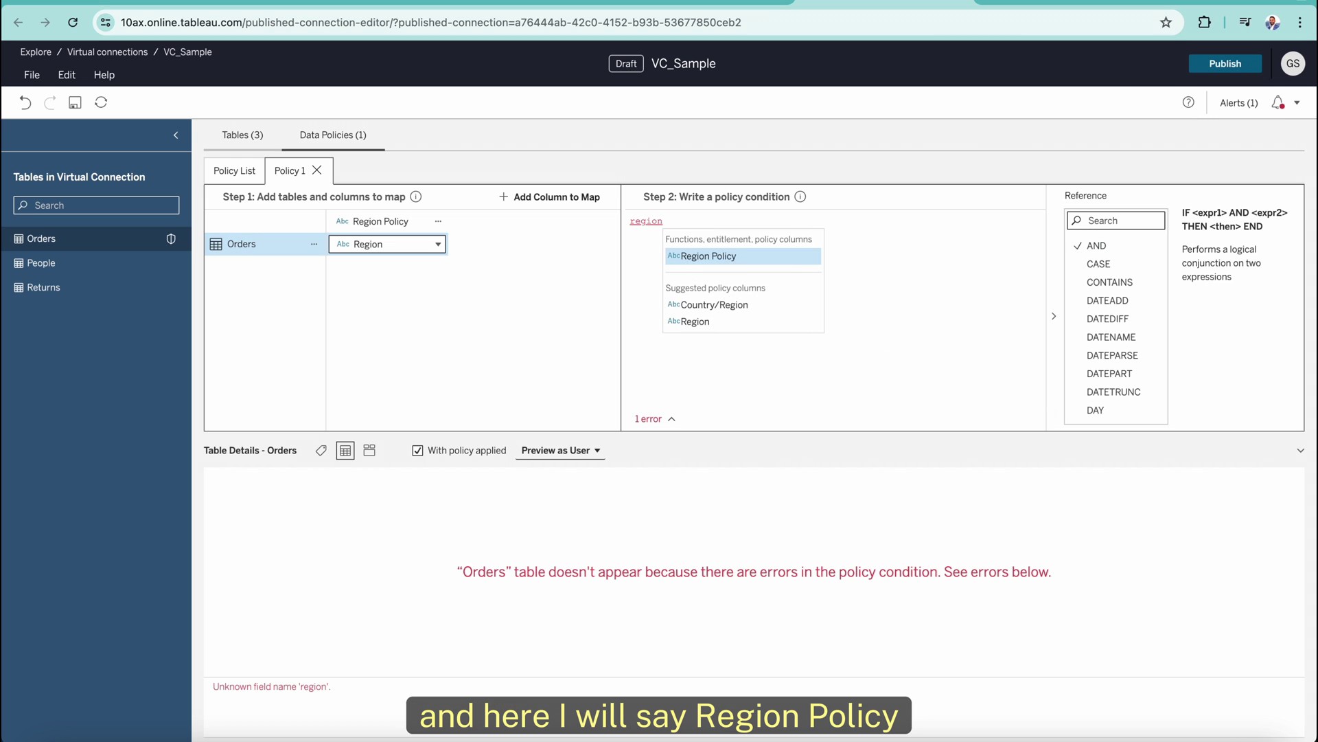
key(Return)
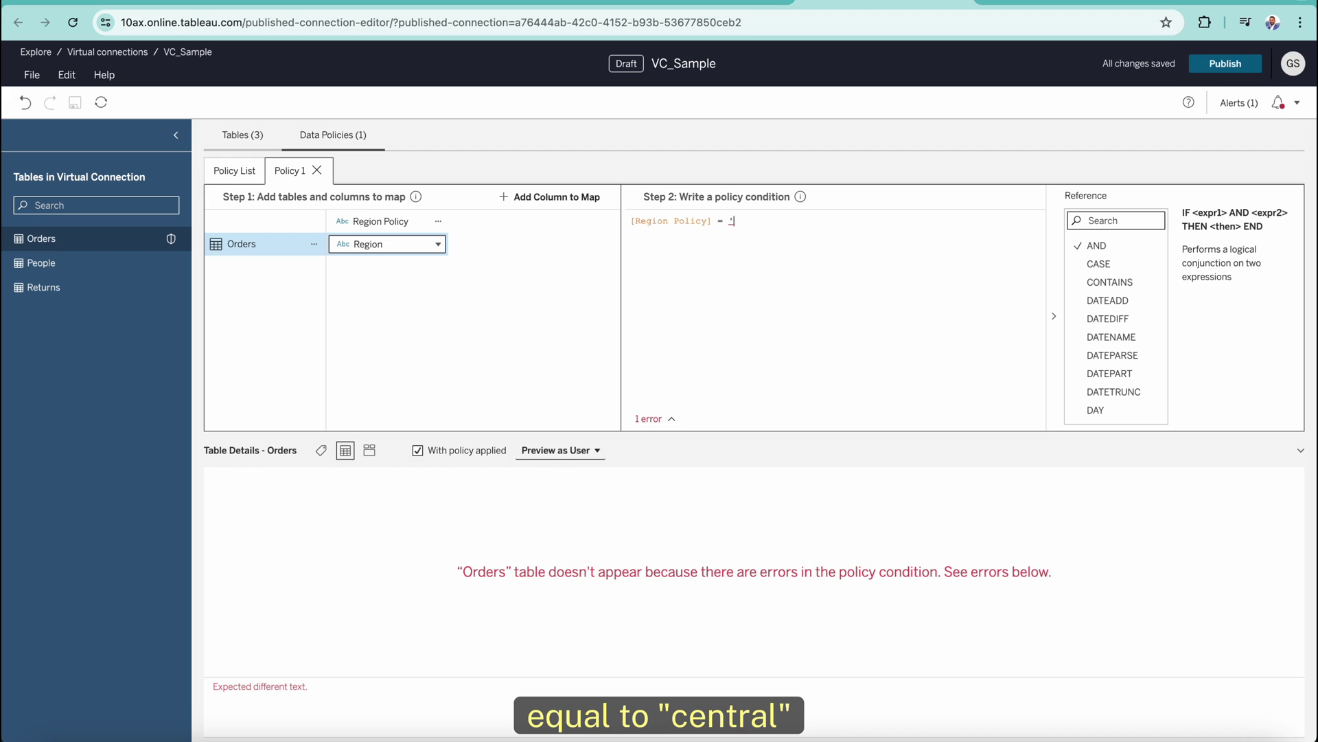
text('Central)
click(739, 221)
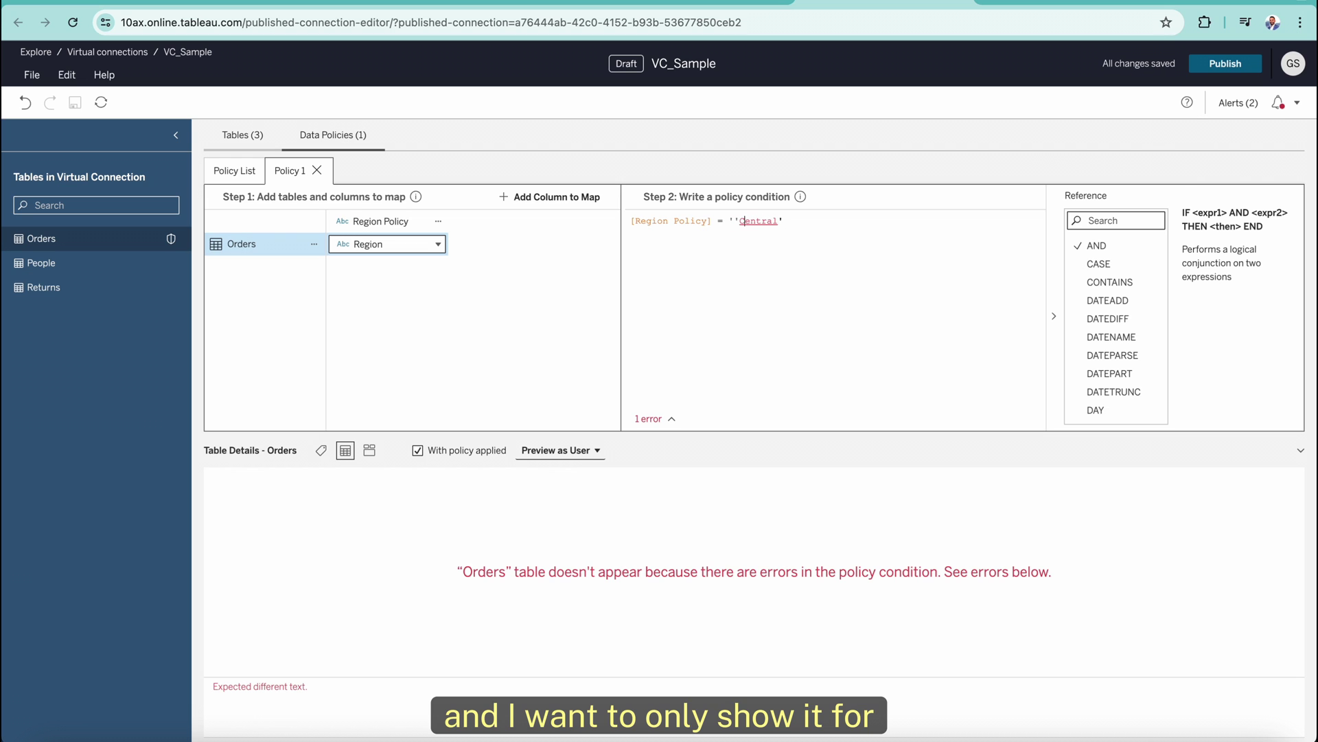
key(BackSpace)
click(799, 222)
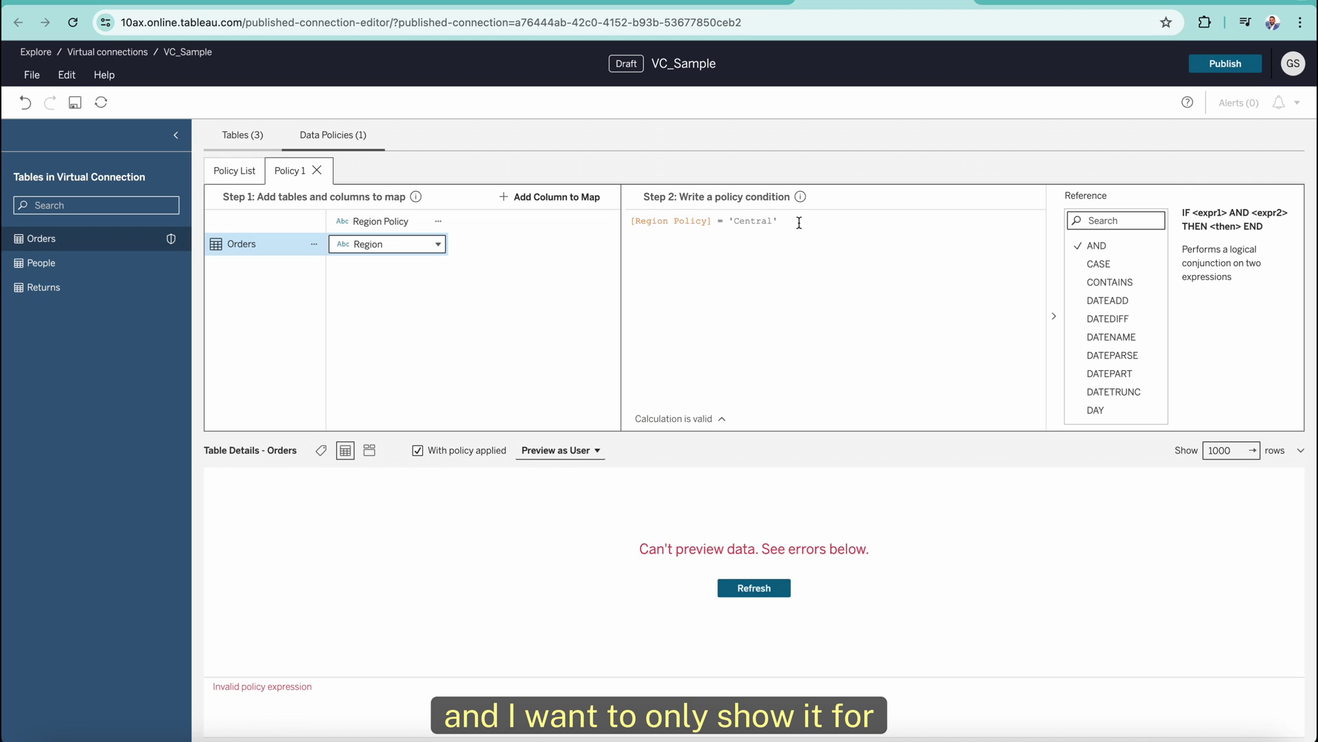
text(and user)
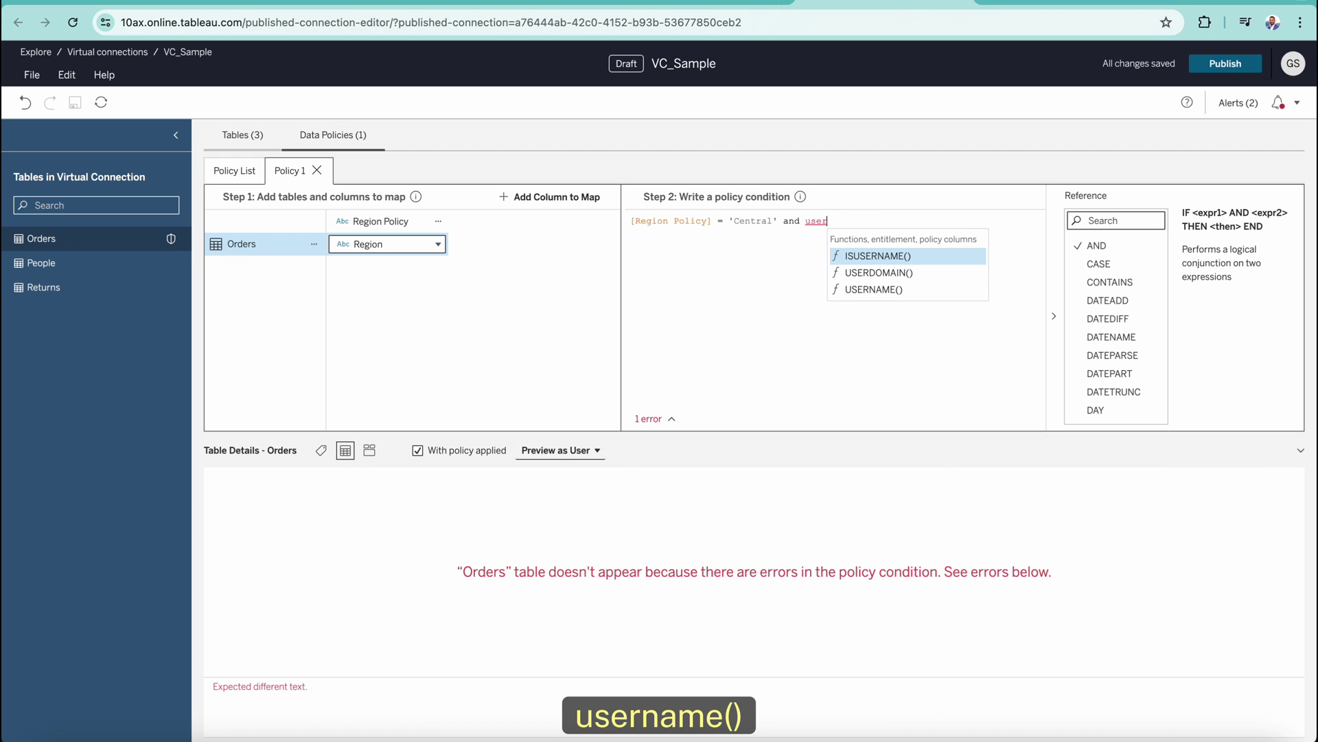
key(Return)
text(= ')
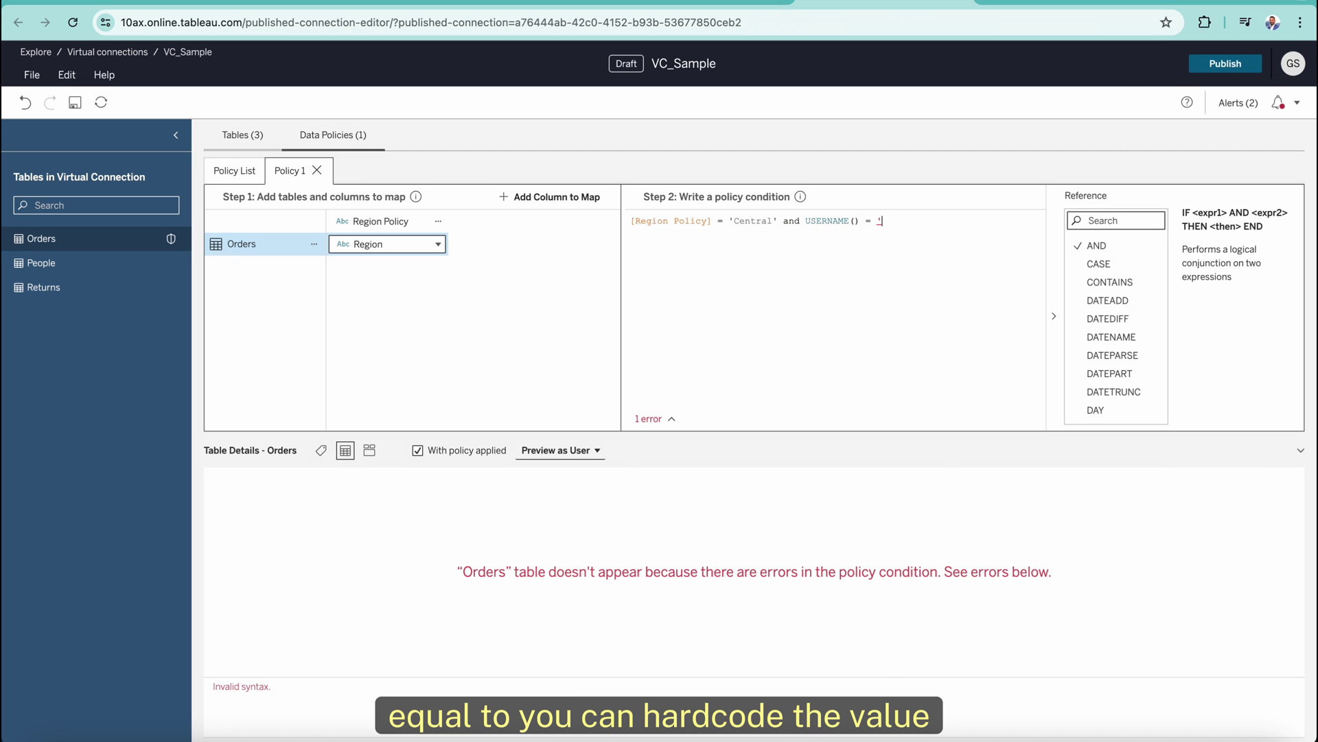
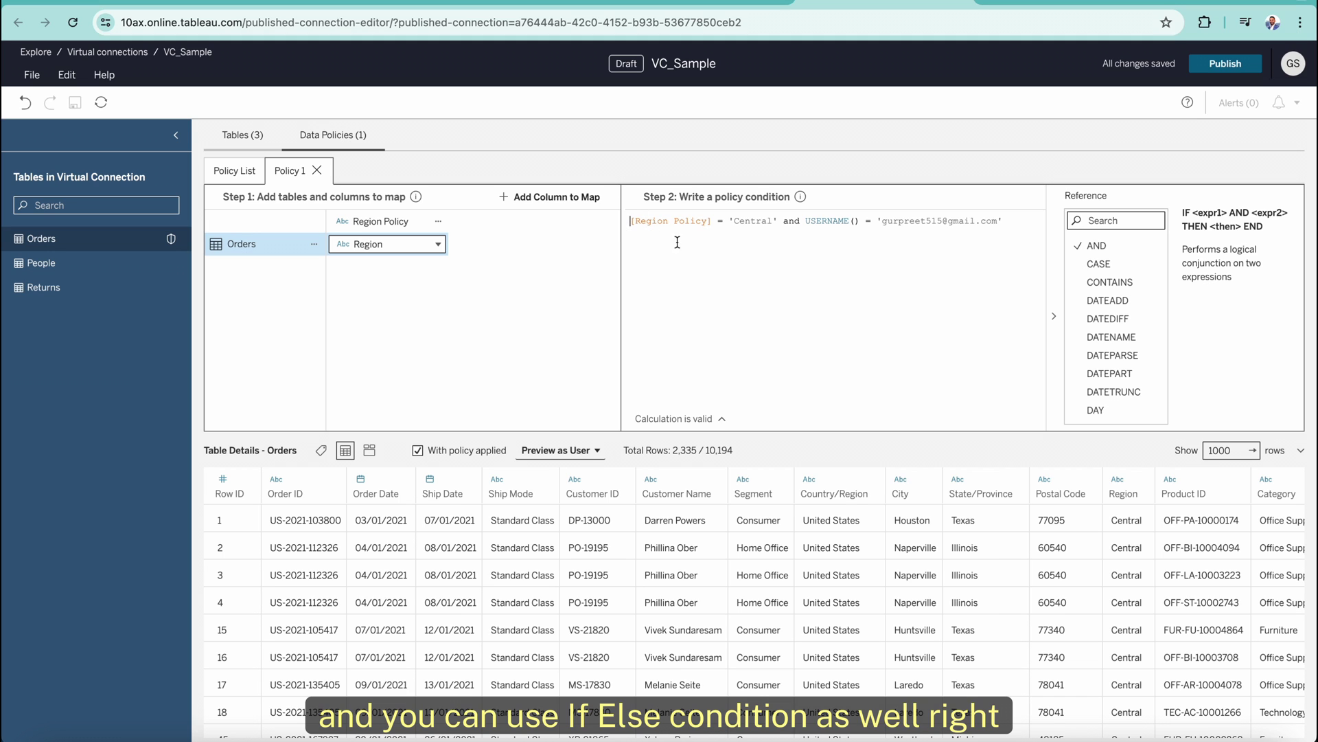
text(if)
double_click(808, 220)
key(BackSpace)
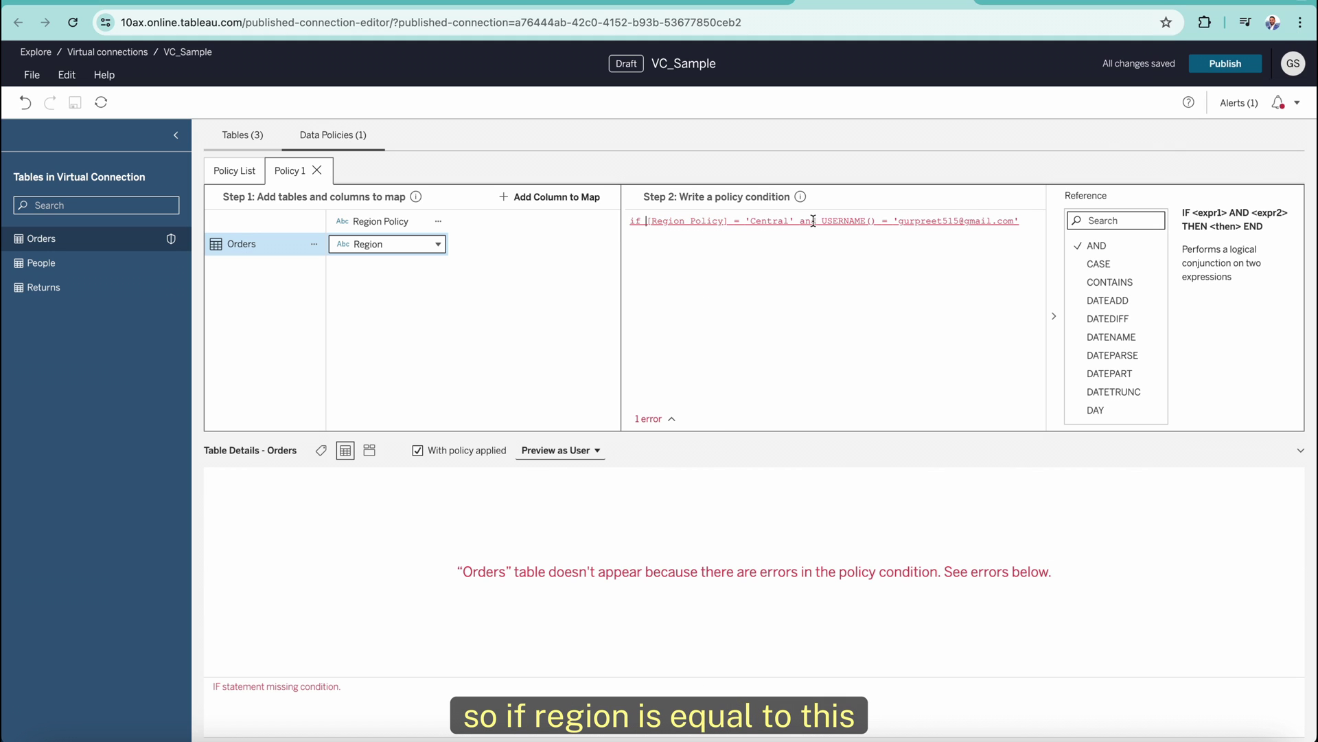
text(and)
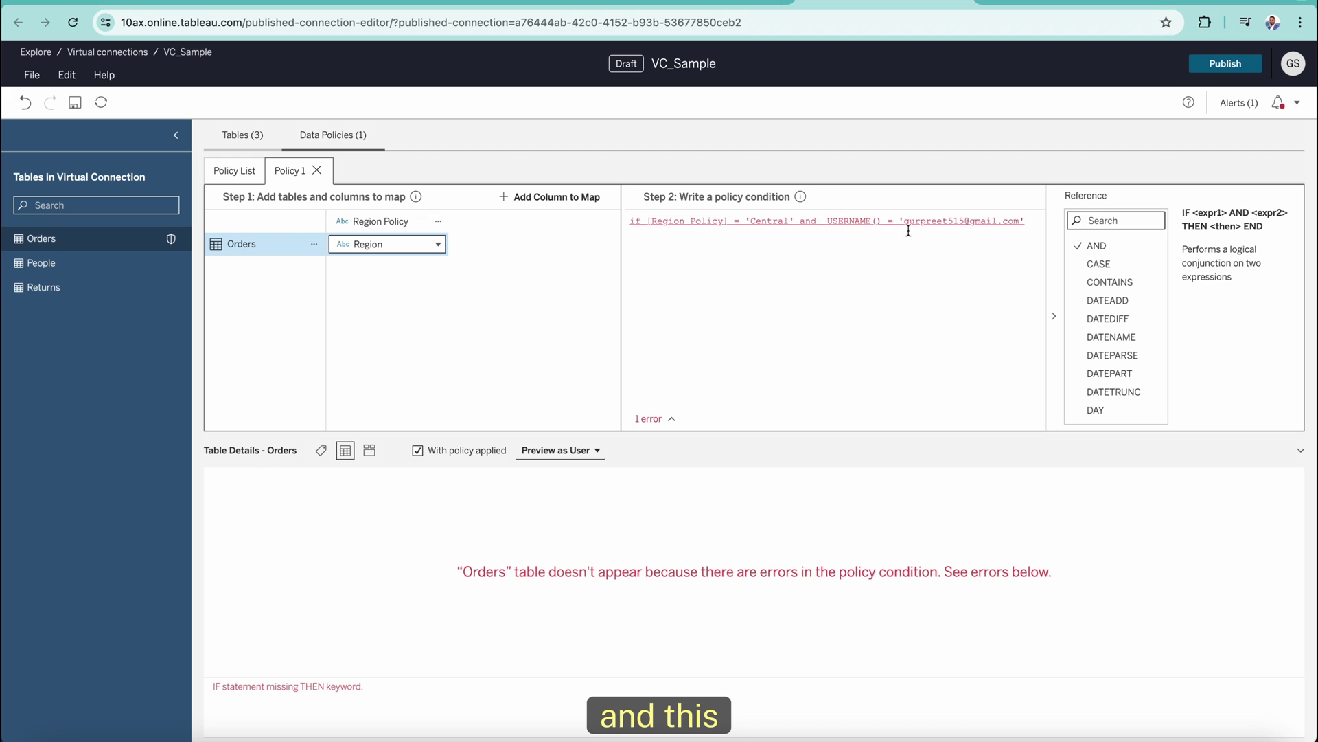
Complete the IF statement with THEN TRUE ELSE FALSE END.
key(End)
text(then true)
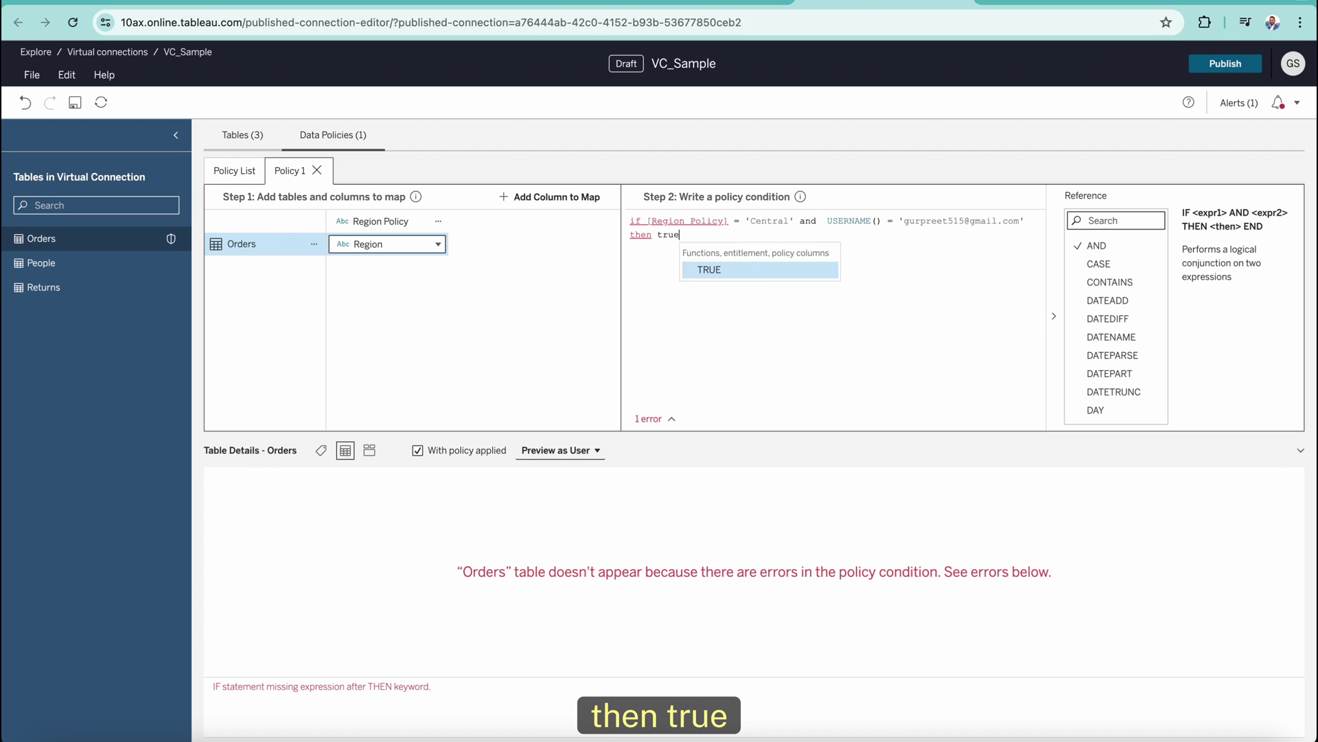
key(Return)
text(else fales)
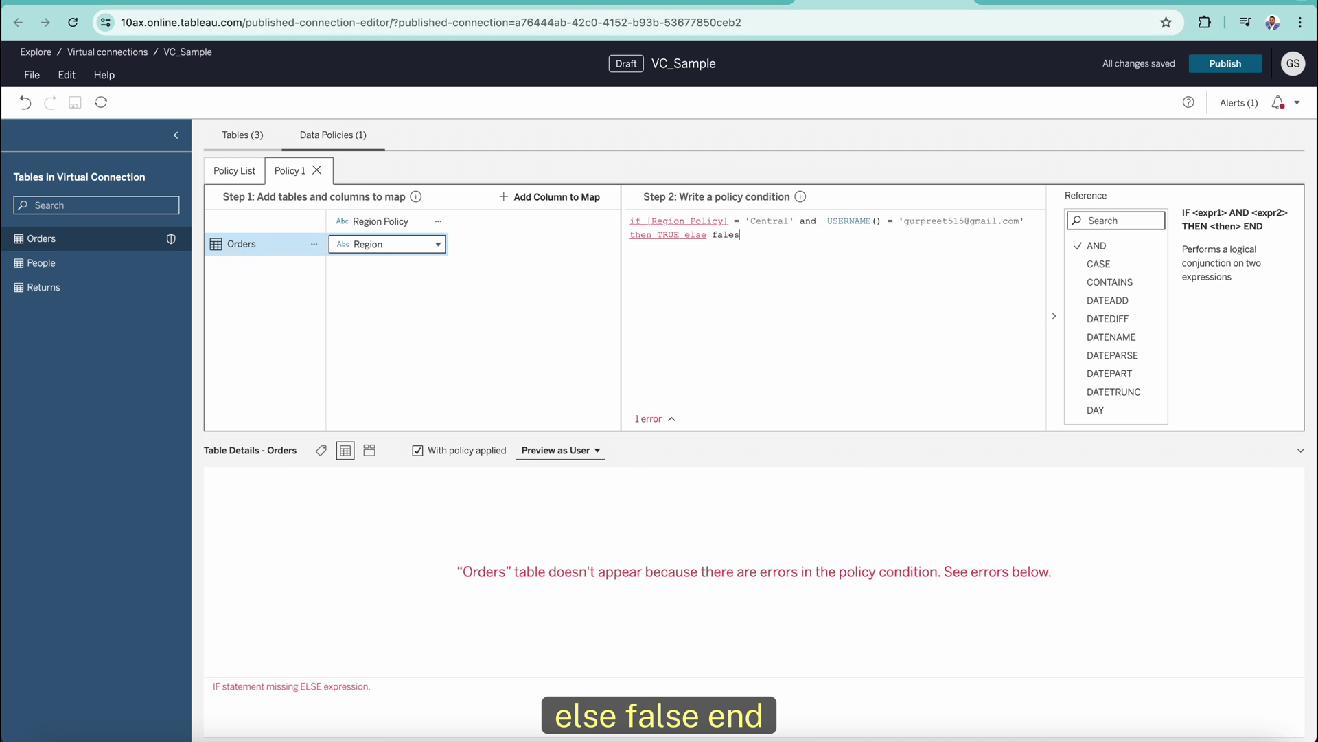
key(BackSpace)
key(BackSpace)
key(BackSpace)
key(Return)
key(Return)
text(end)
key(Return)
key(BackSpace)
key(BackSpace)
key(BackSpace)
key(BackSpace)
key(BackSpace)
key(BackSpace)
key(BackSpace)
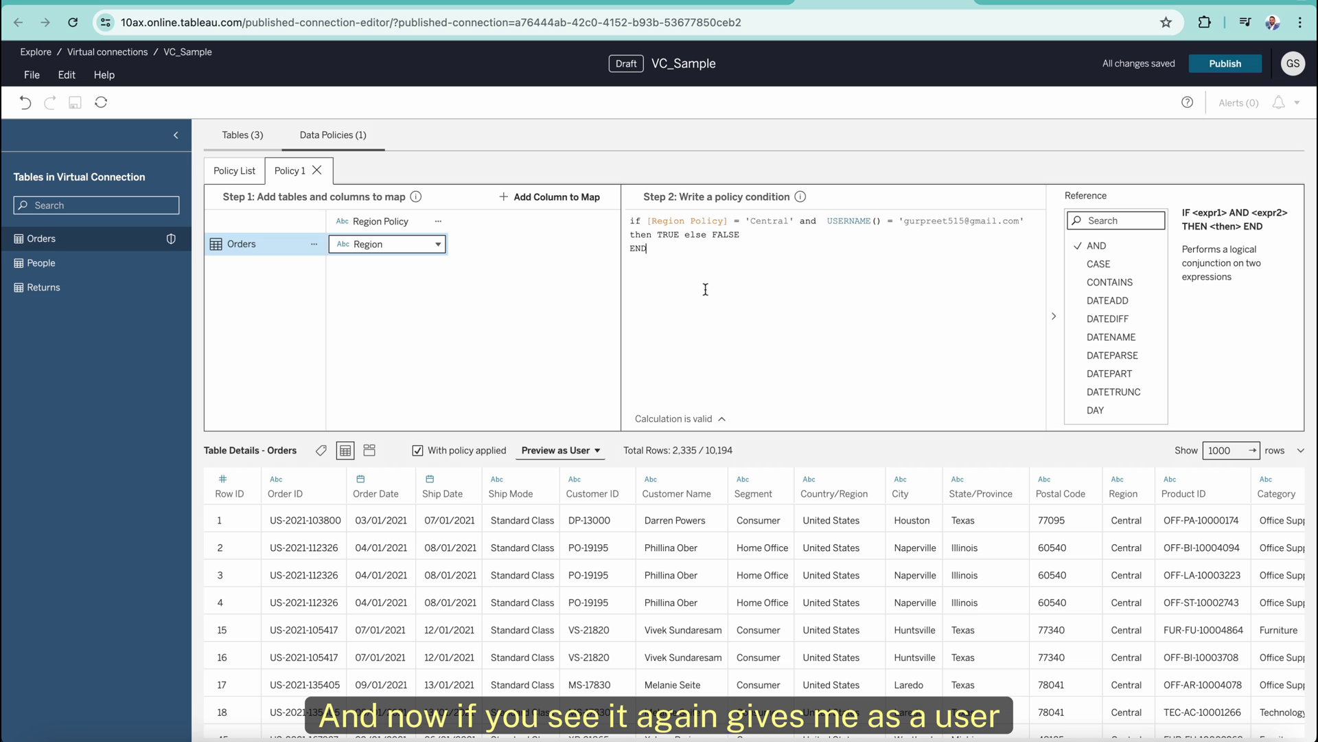
Preview Orders as the chosen user, confirming 2,335 of 10,194 Central rows remain.
click(560, 450)
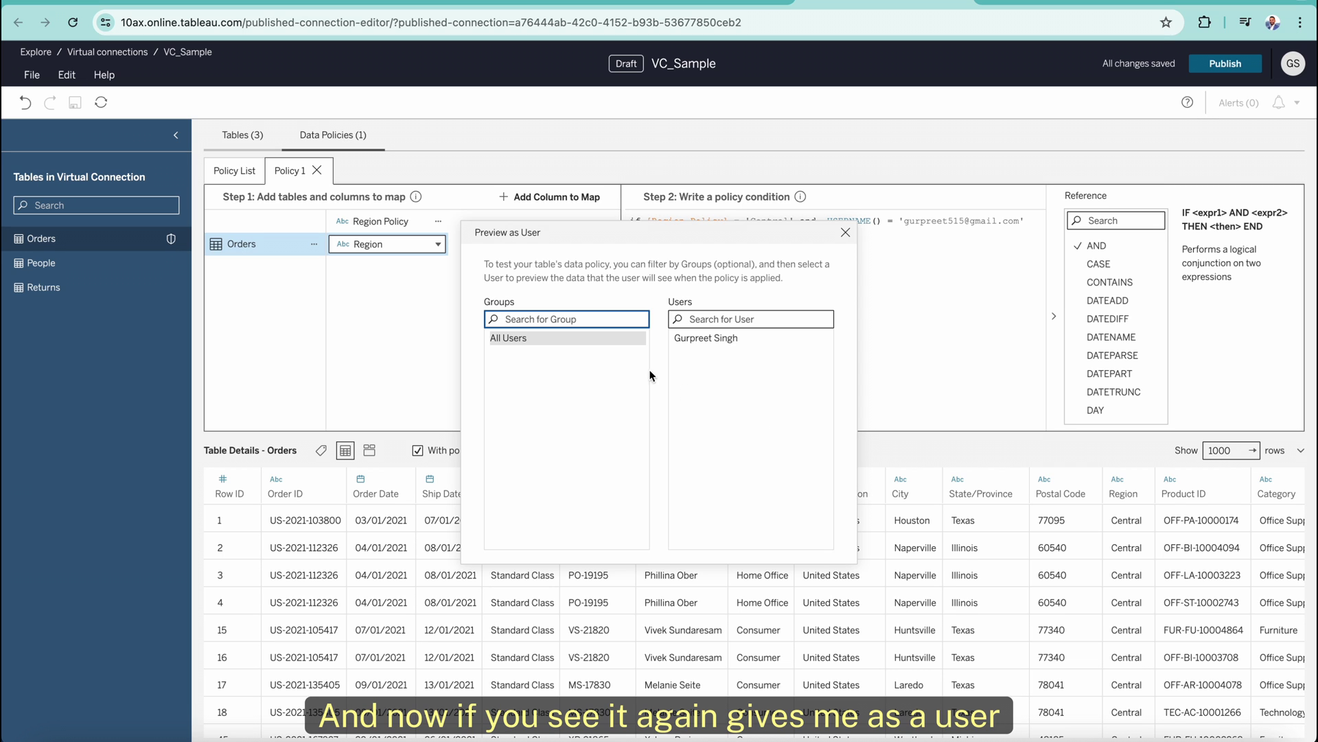
click(686, 339)
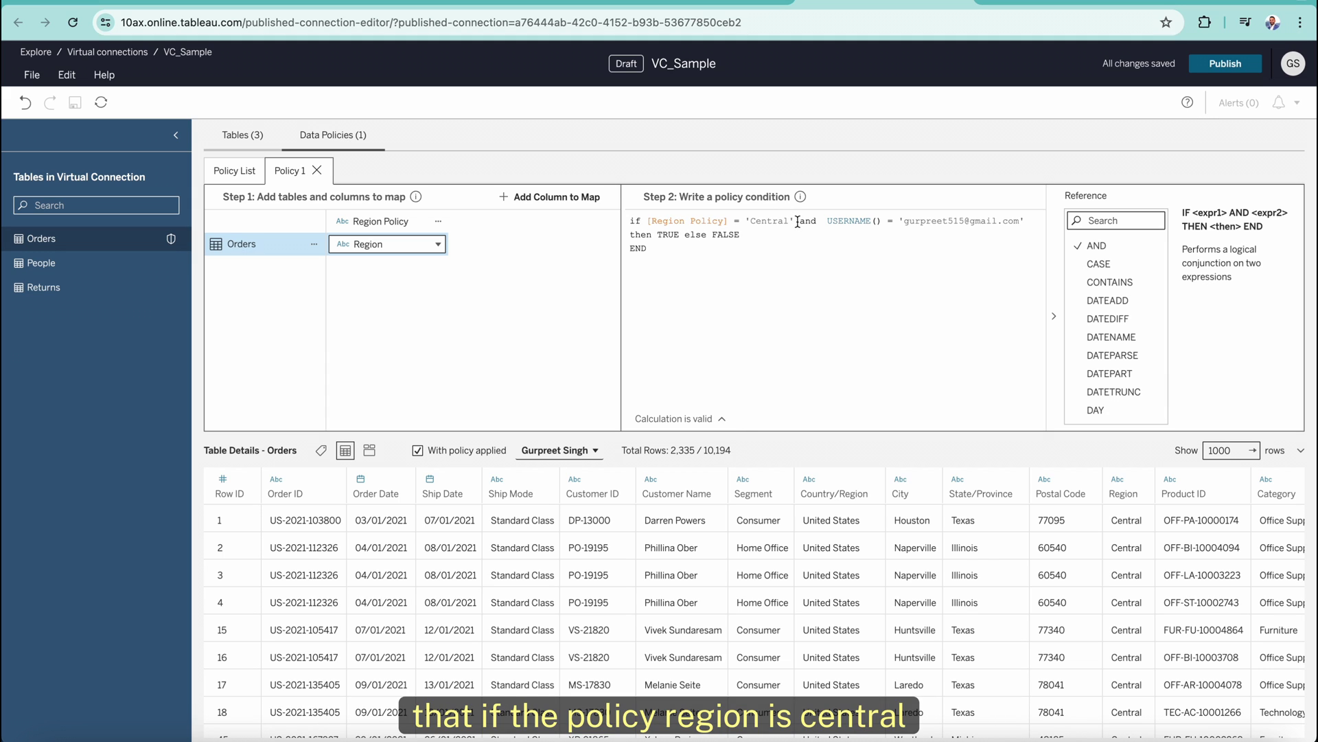
drag(798, 220, 745, 222)
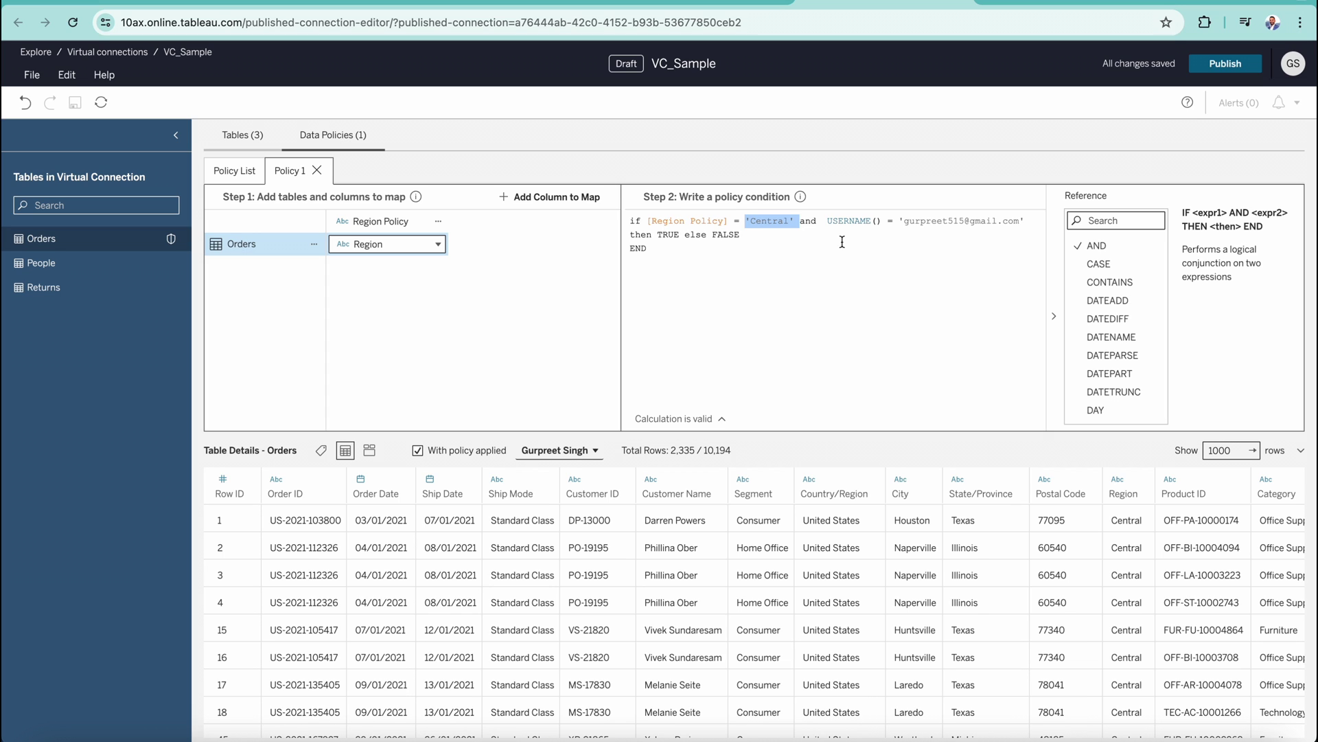
Delete Policy 1 and start a new data policy.
click(317, 170)
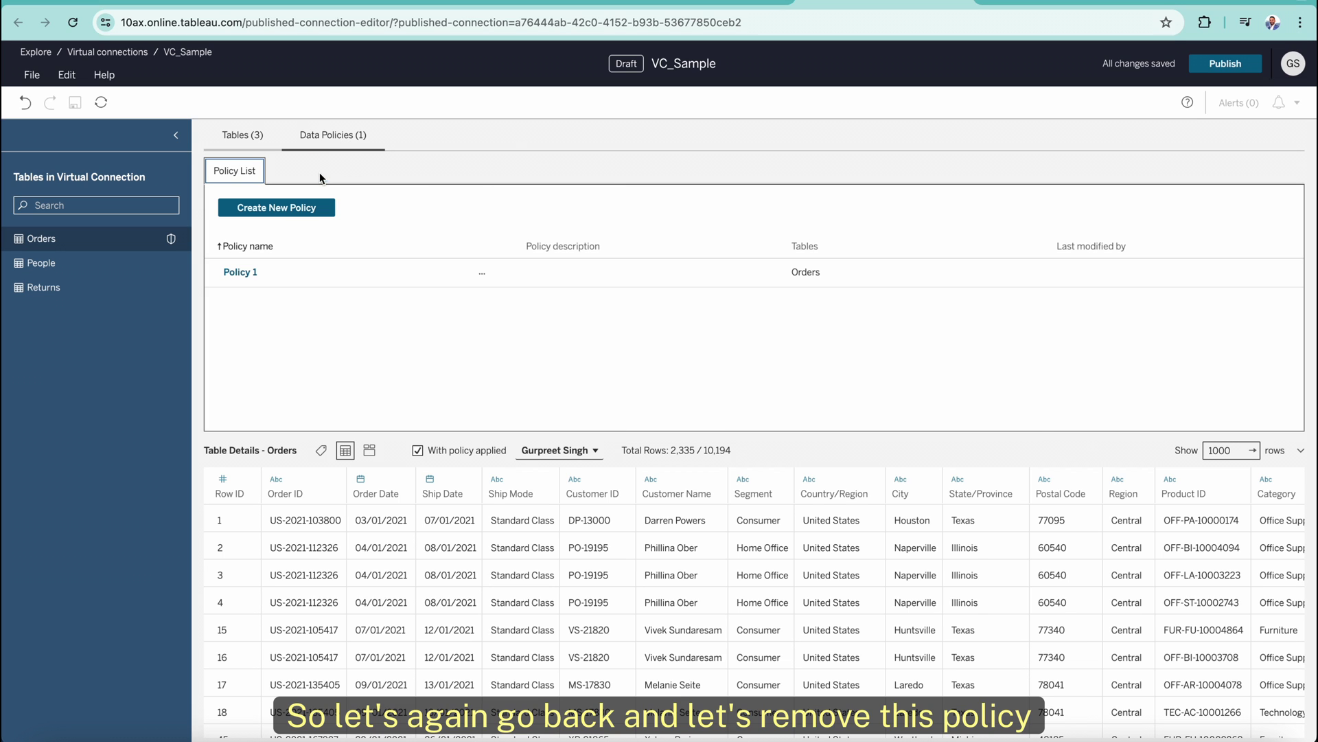
click(482, 272)
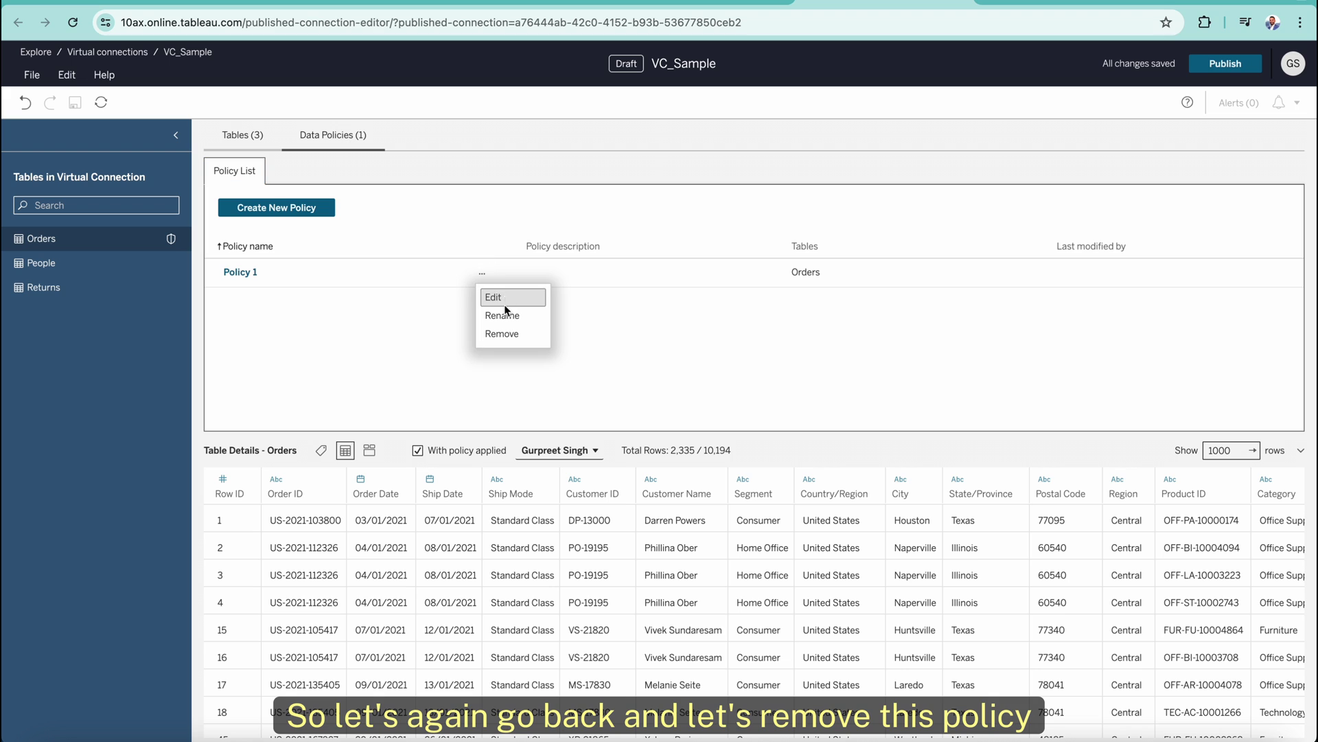
click(501, 335)
click(719, 390)
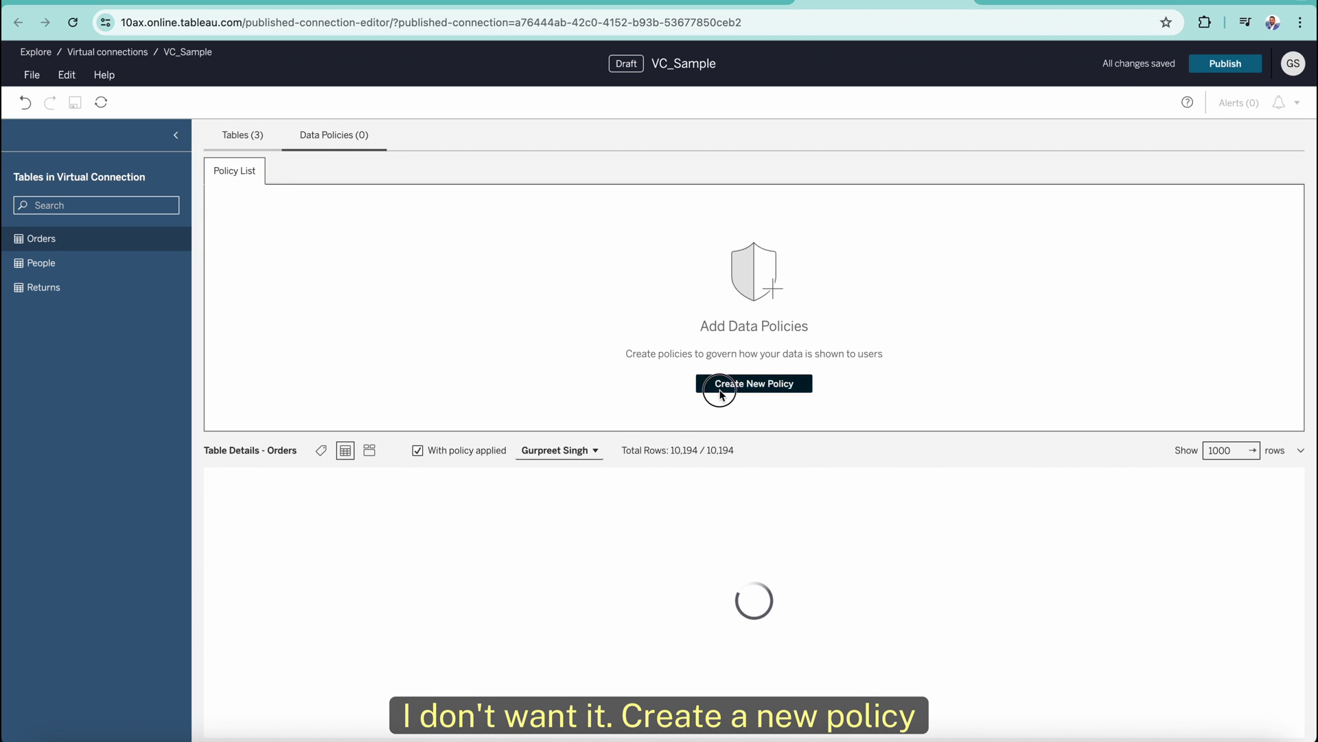
Preview the People table's 4 rows of regional managers and their regions without the policy.
click(54, 267)
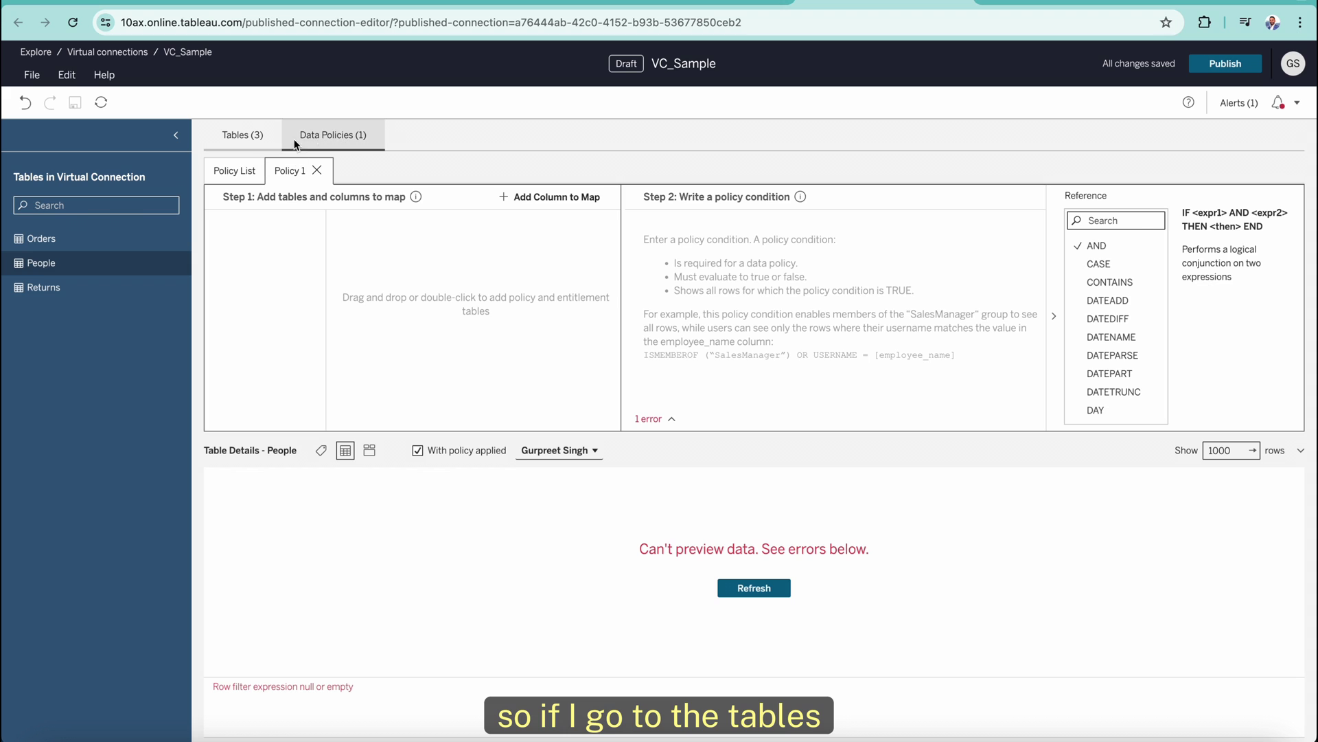
click(240, 135)
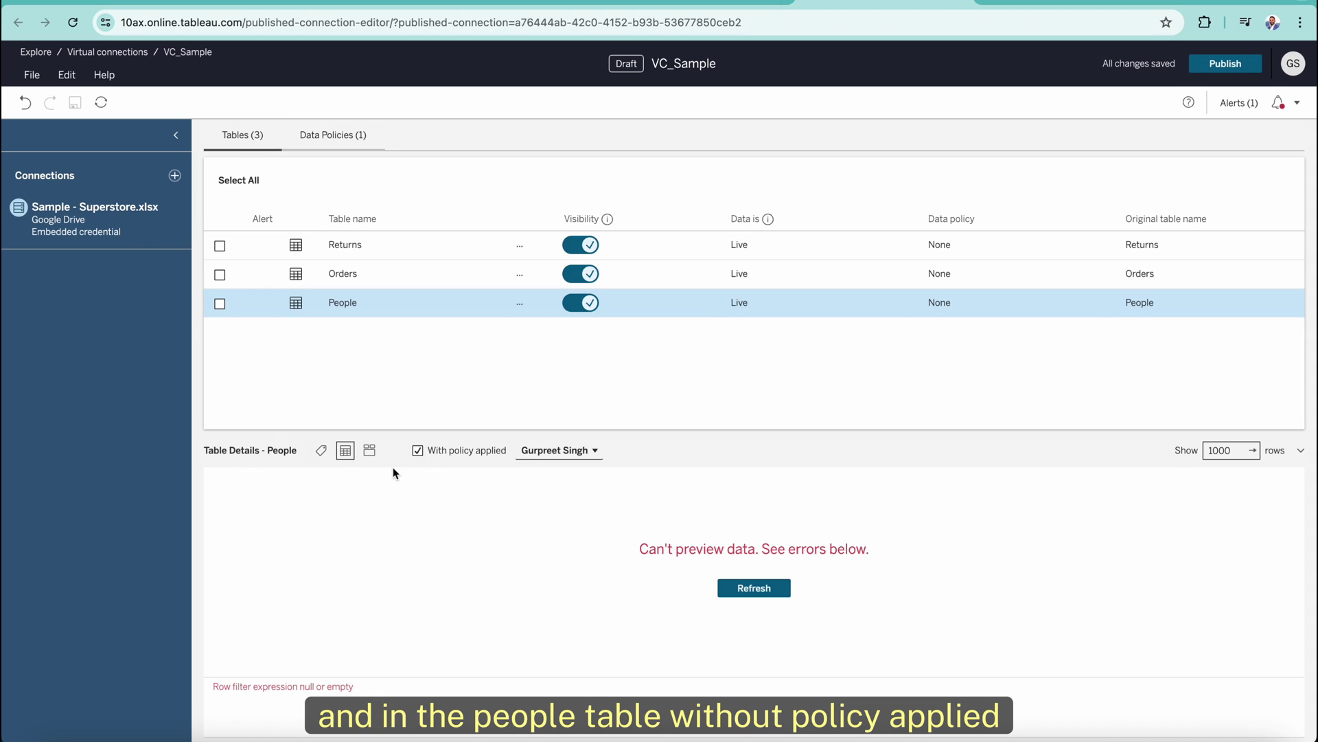
click(417, 452)
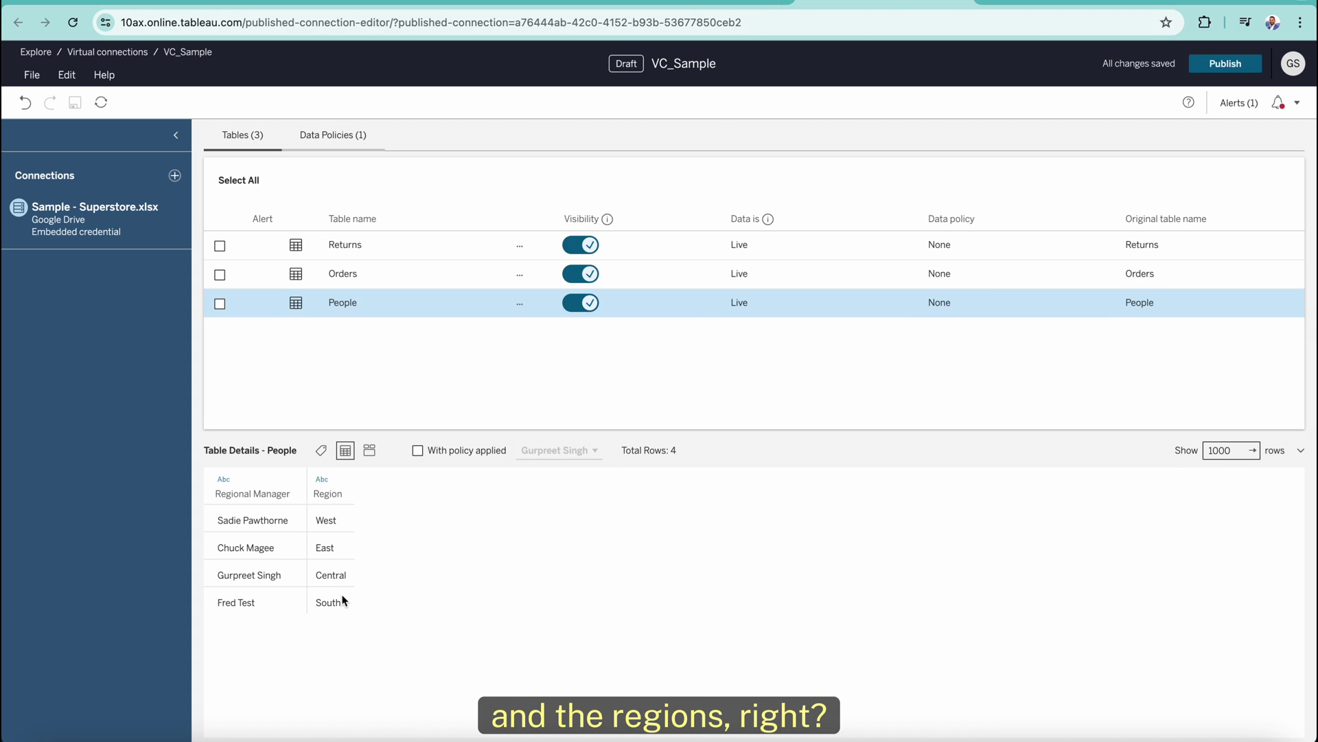
Add People as the entitlement table and Orders as the table to filter.
click(315, 134)
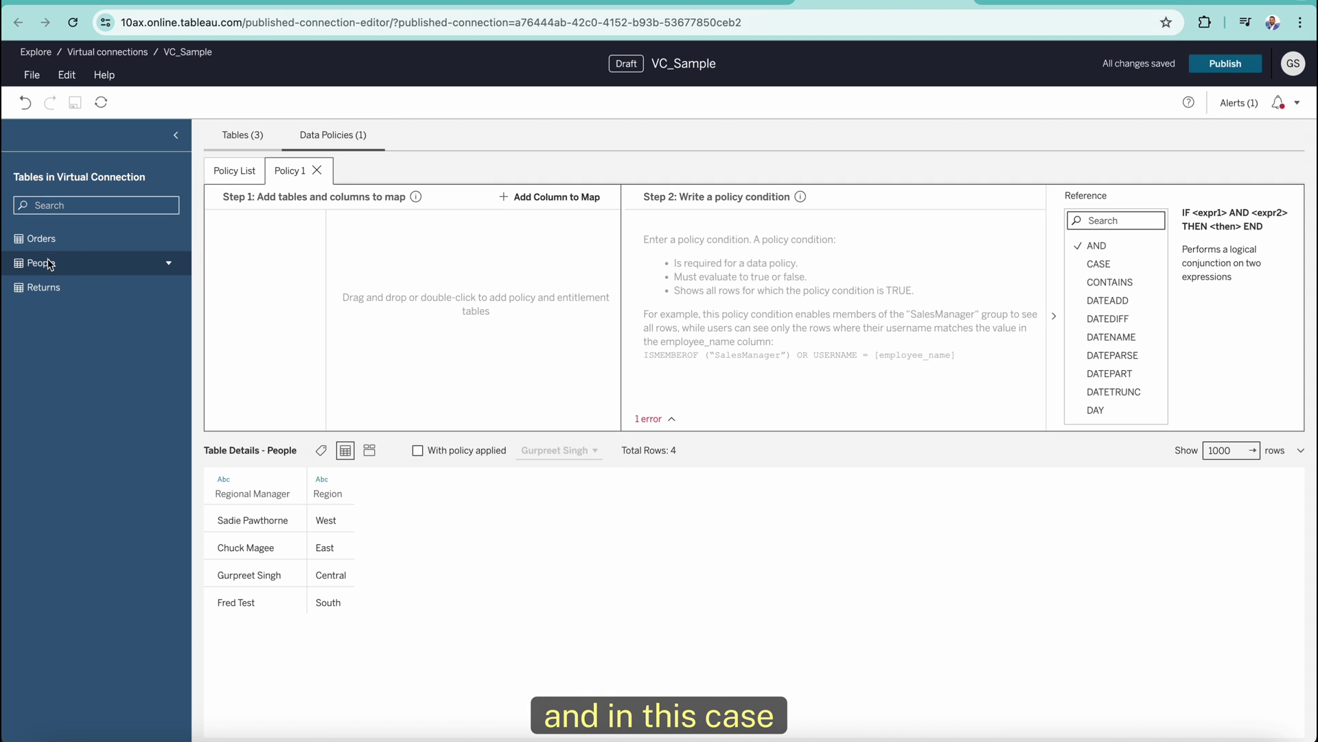
drag(43, 265, 864, 288)
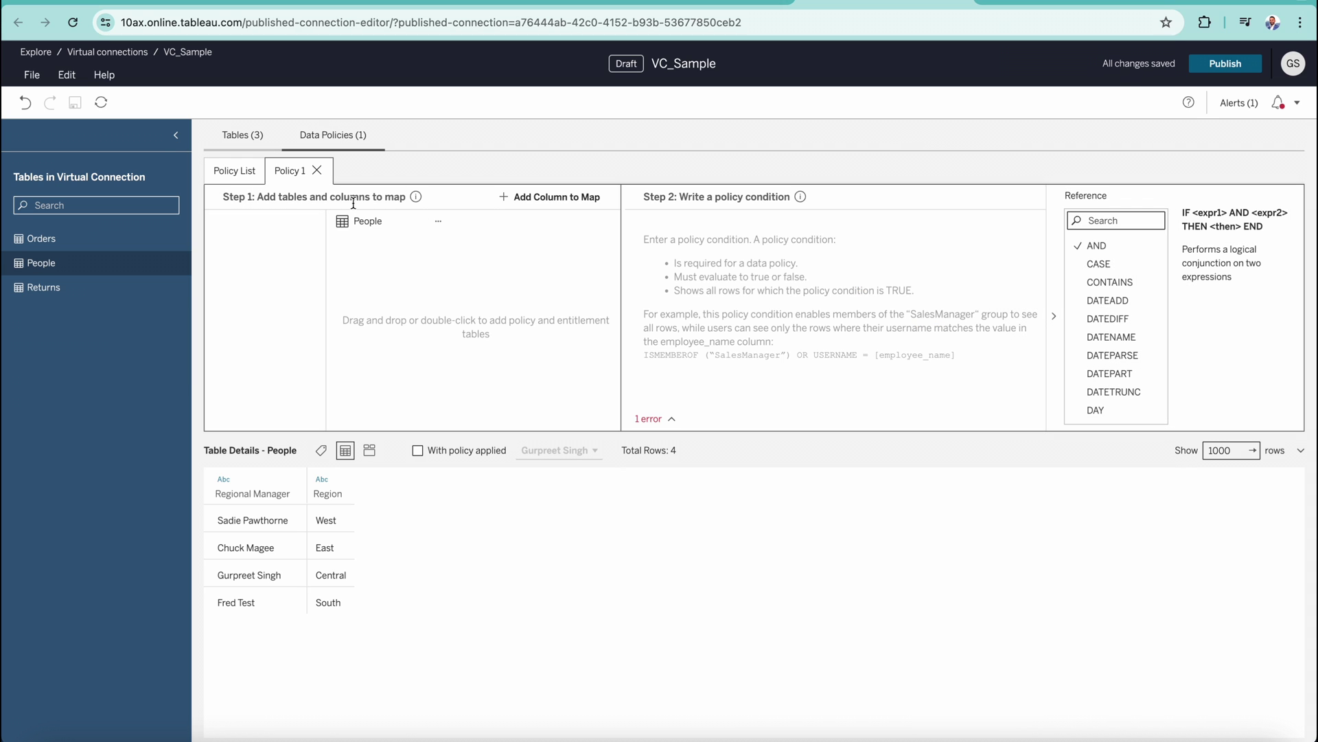
drag(41, 240, 319, 242)
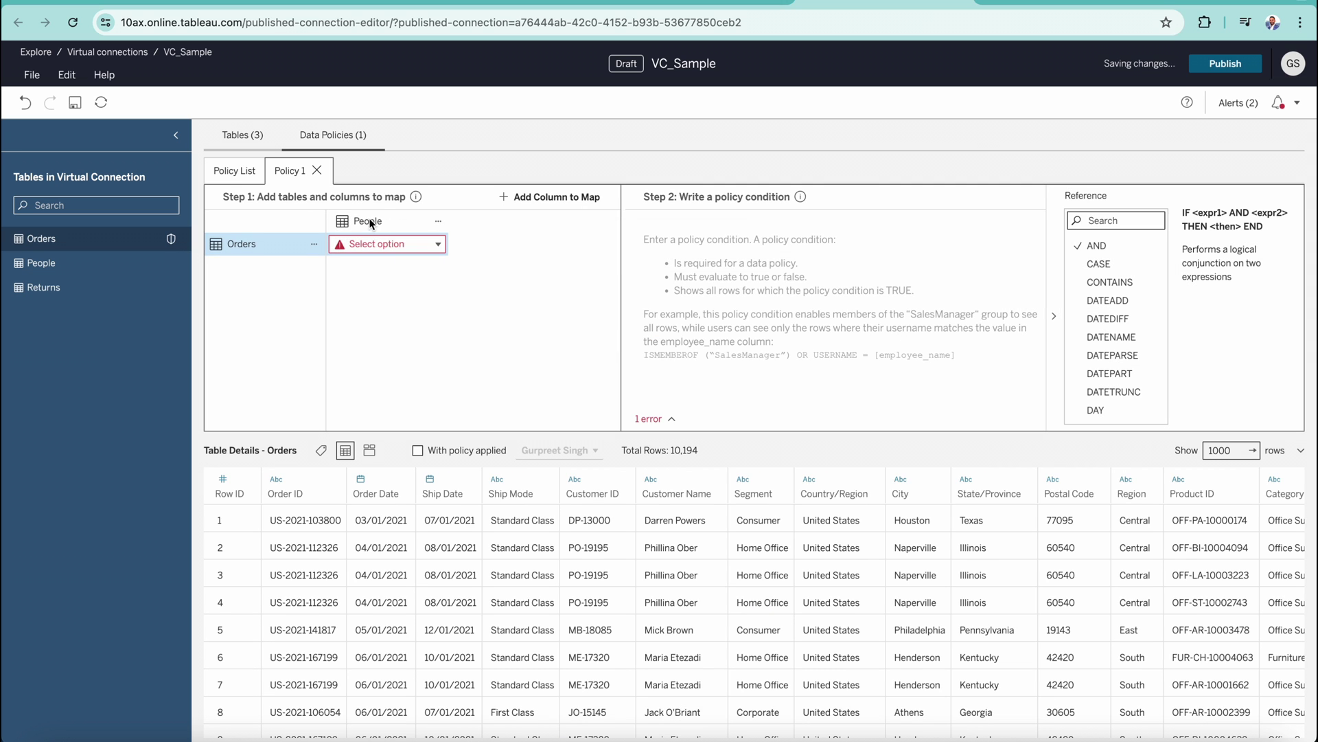
Map Orders Region to People Region, discarding the extra empty column pairing.
click(439, 245)
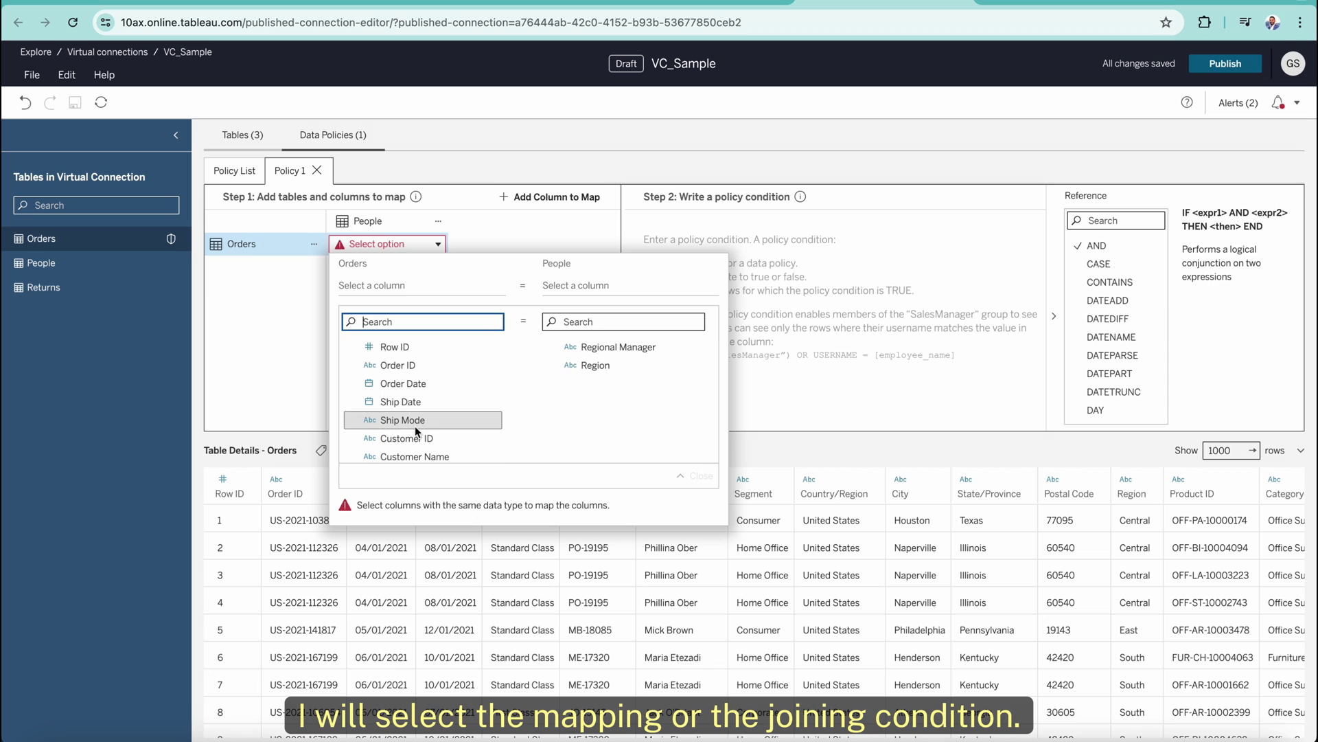
scroll(415, 426, down, 1)
scroll(414, 426, down, 2)
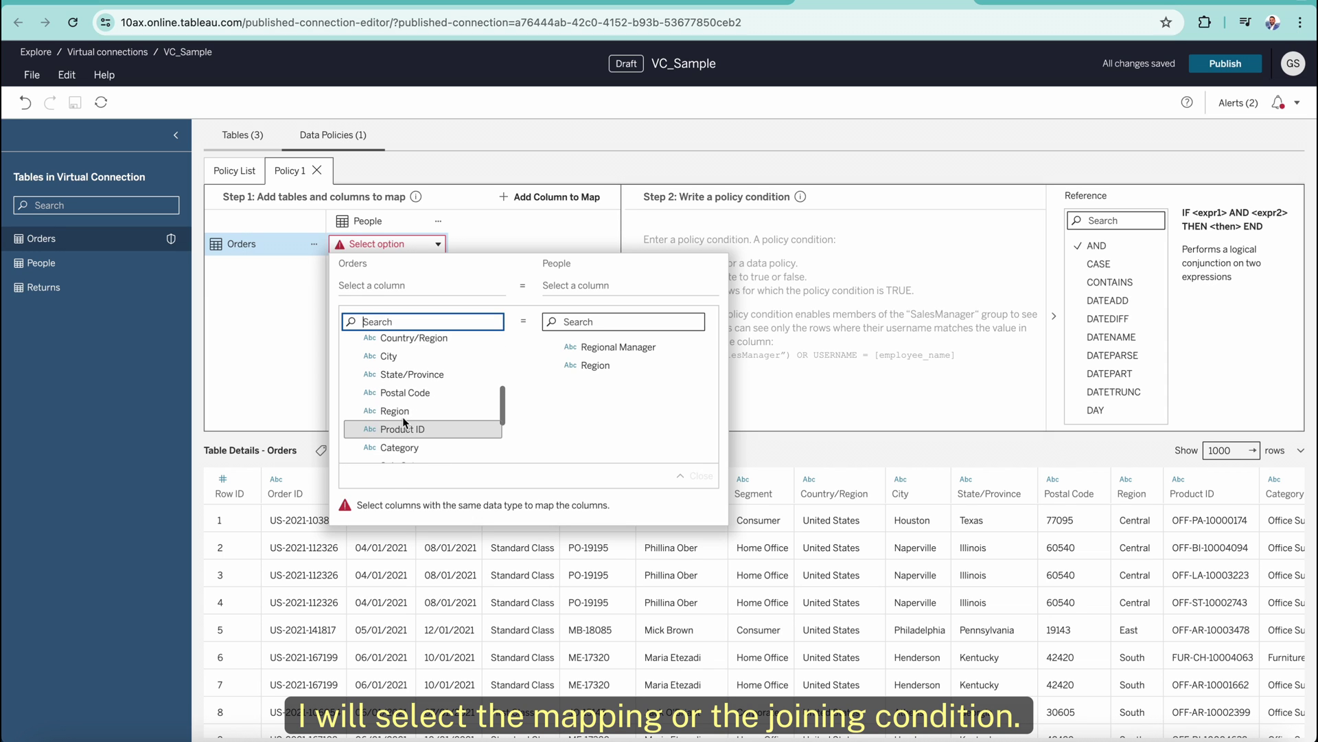
click(402, 412)
click(596, 366)
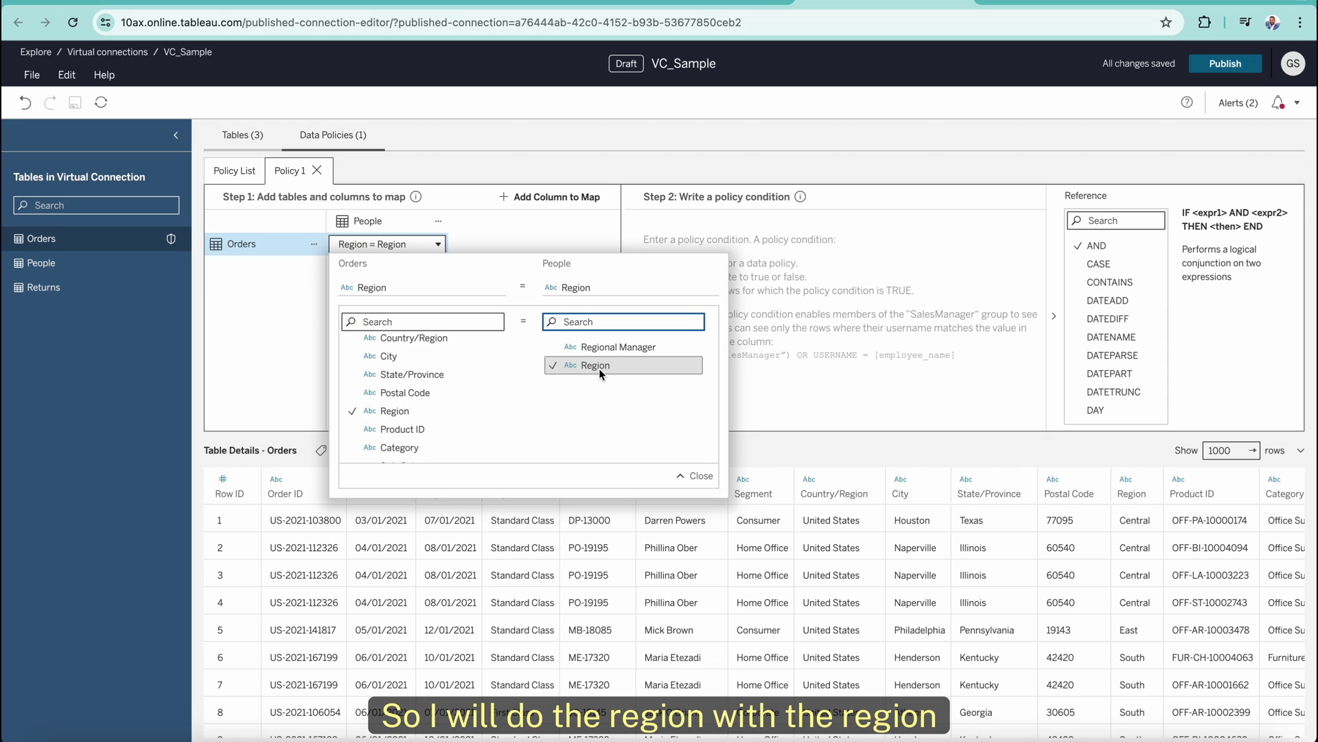
click(697, 479)
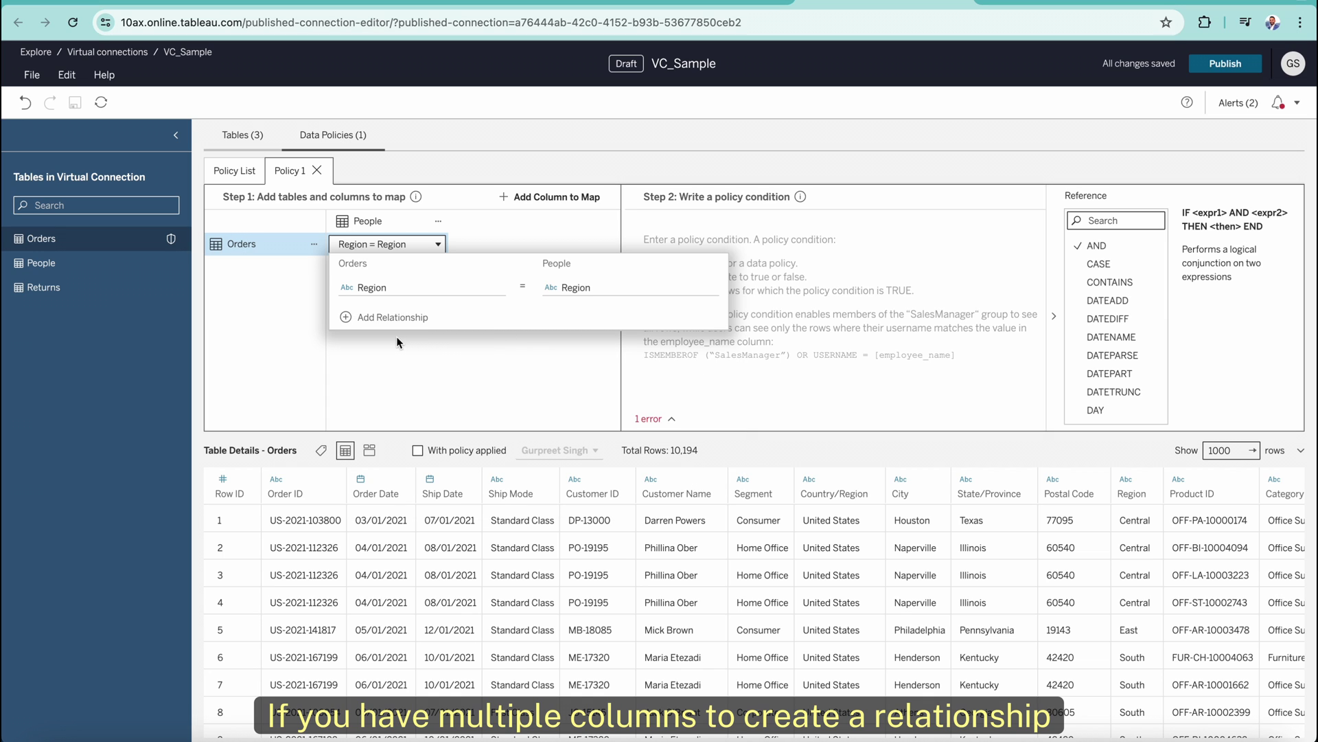
click(384, 317)
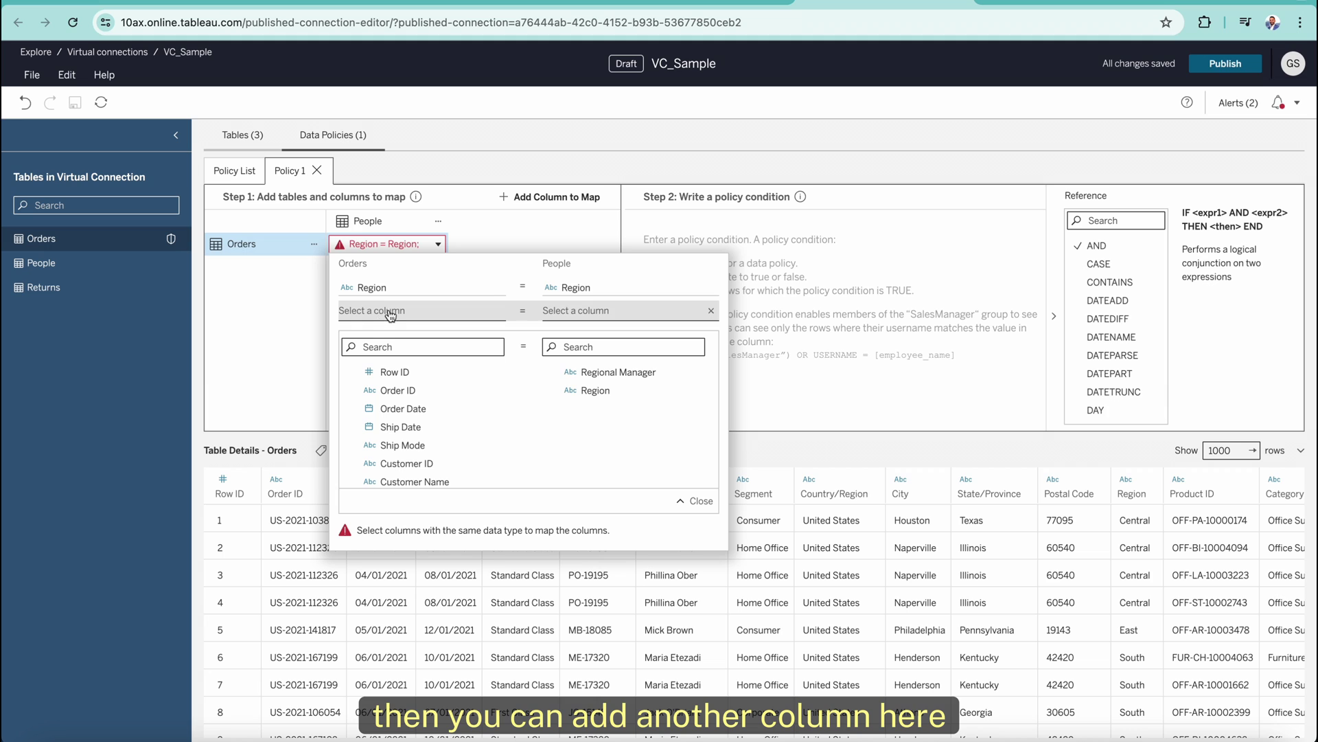
click(692, 500)
click(552, 382)
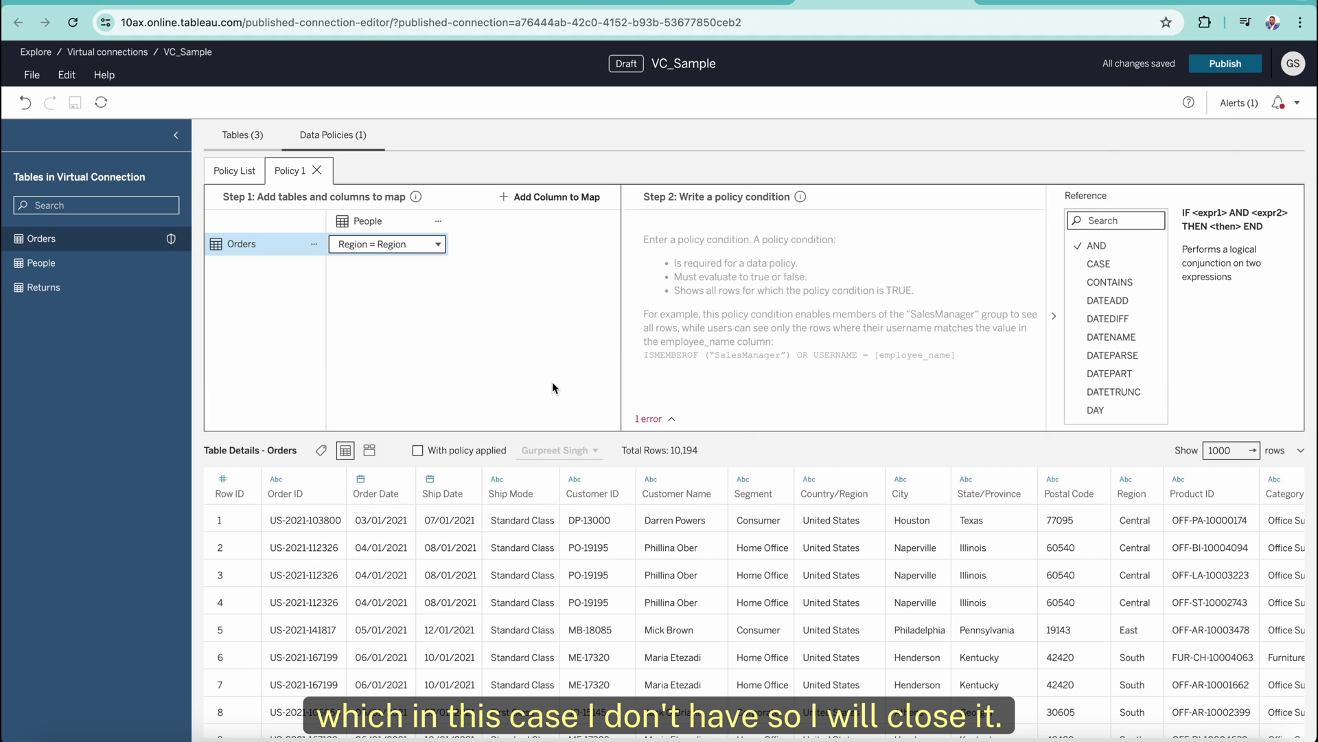
click(767, 262)
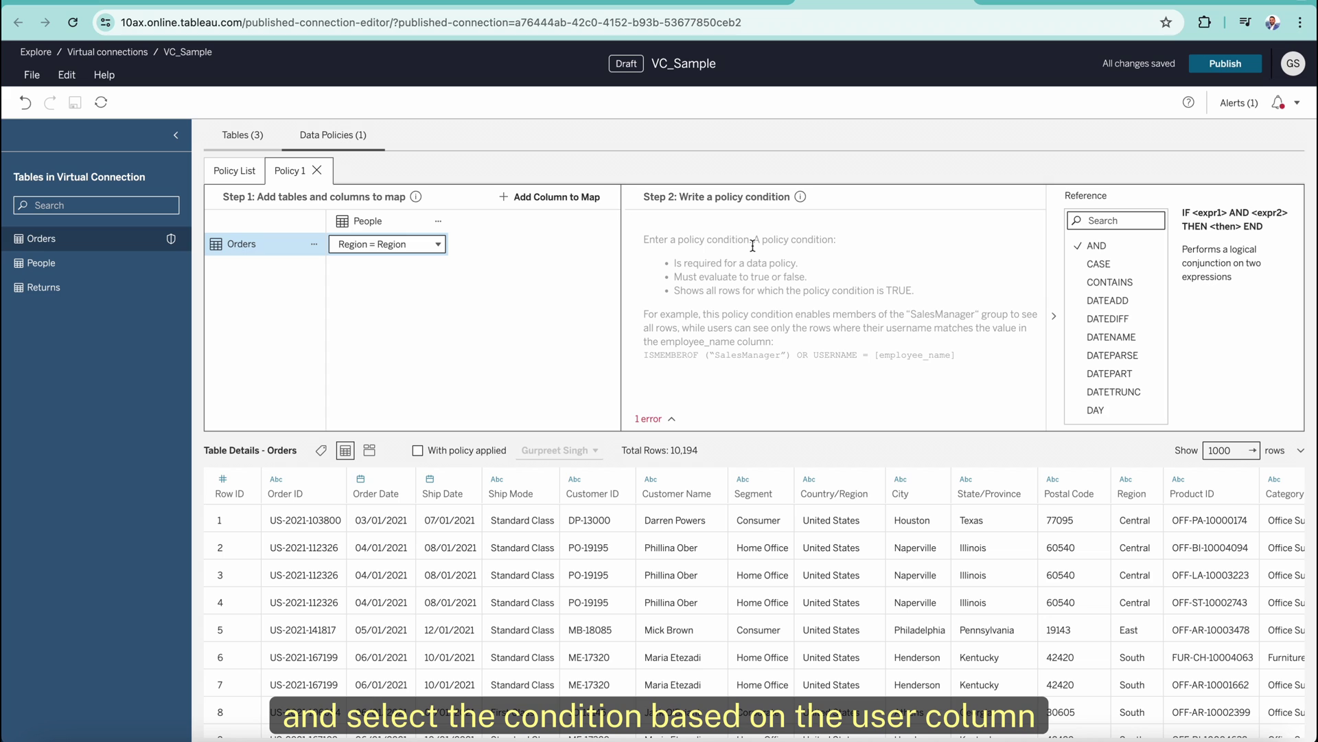
Set the condition [Regional Manager] = a specific manager's name and preview 2,335 of 10,194 rows.
text(regio)
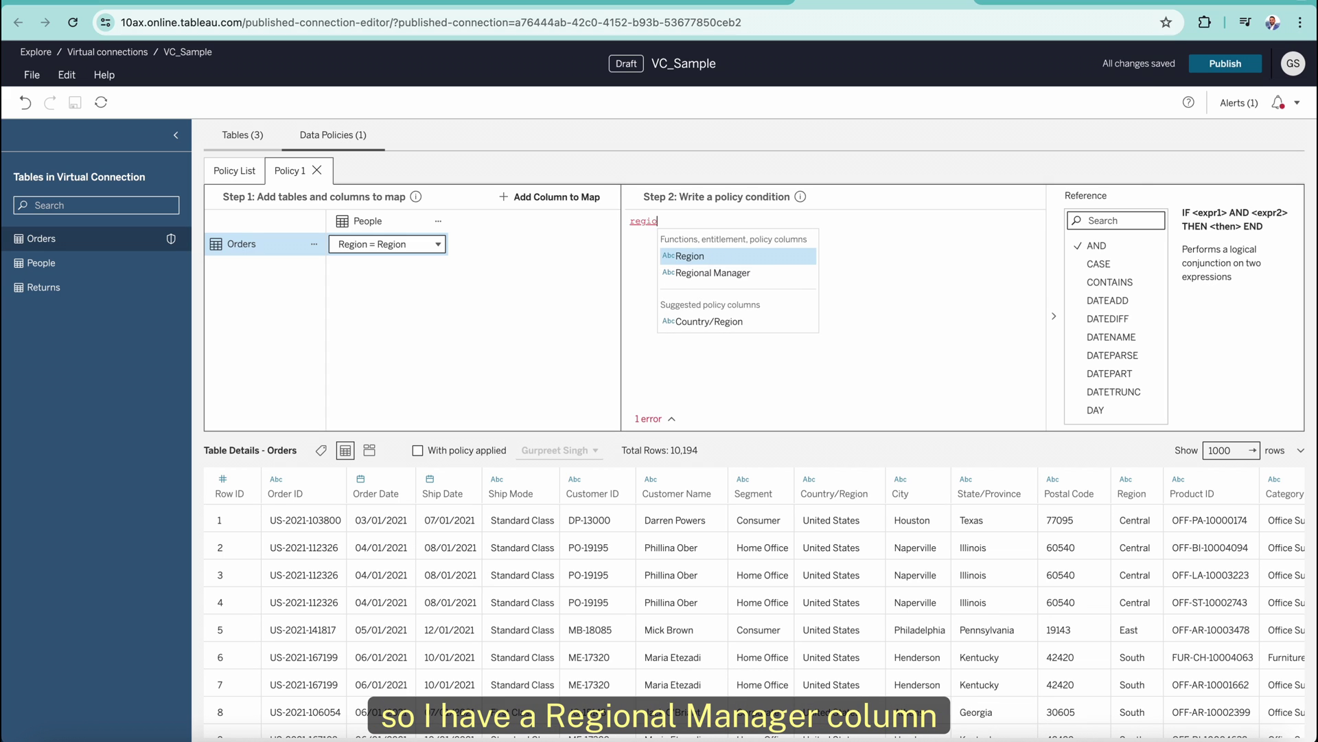
key(Down)
key(Return)
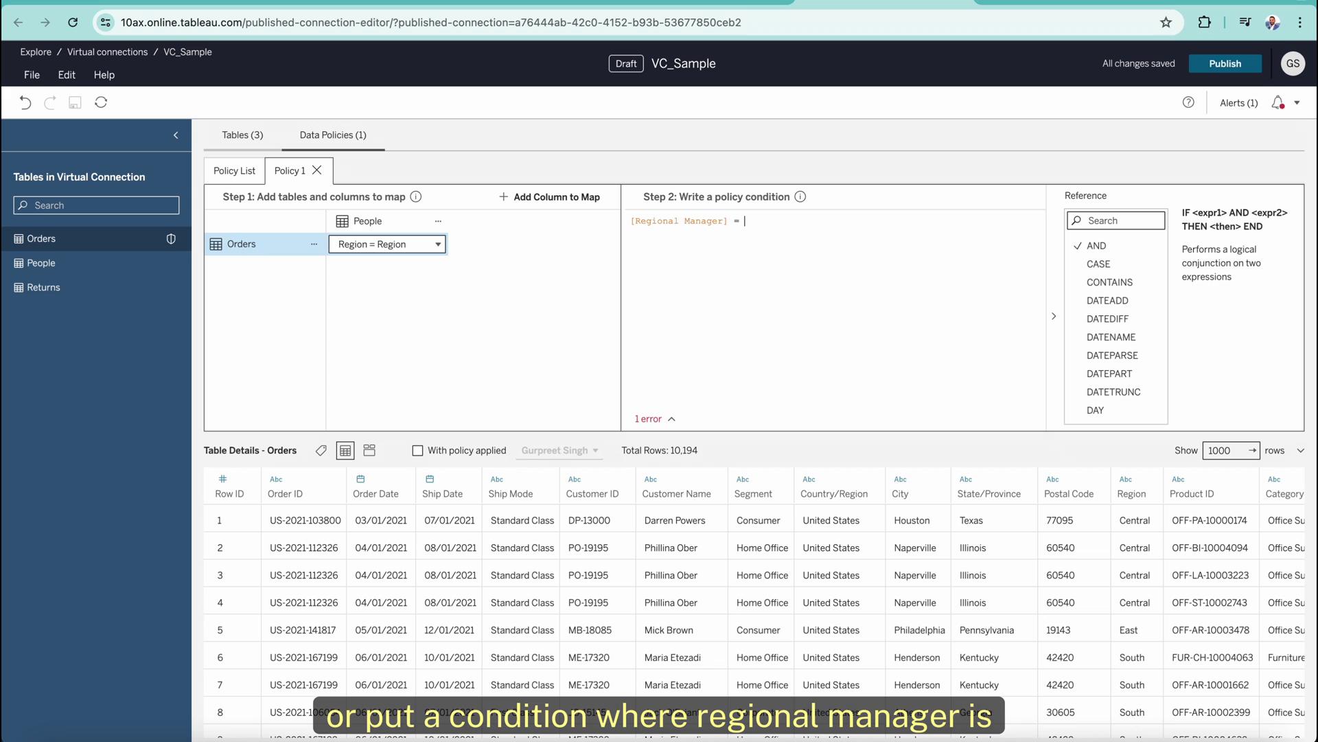
text(= ')
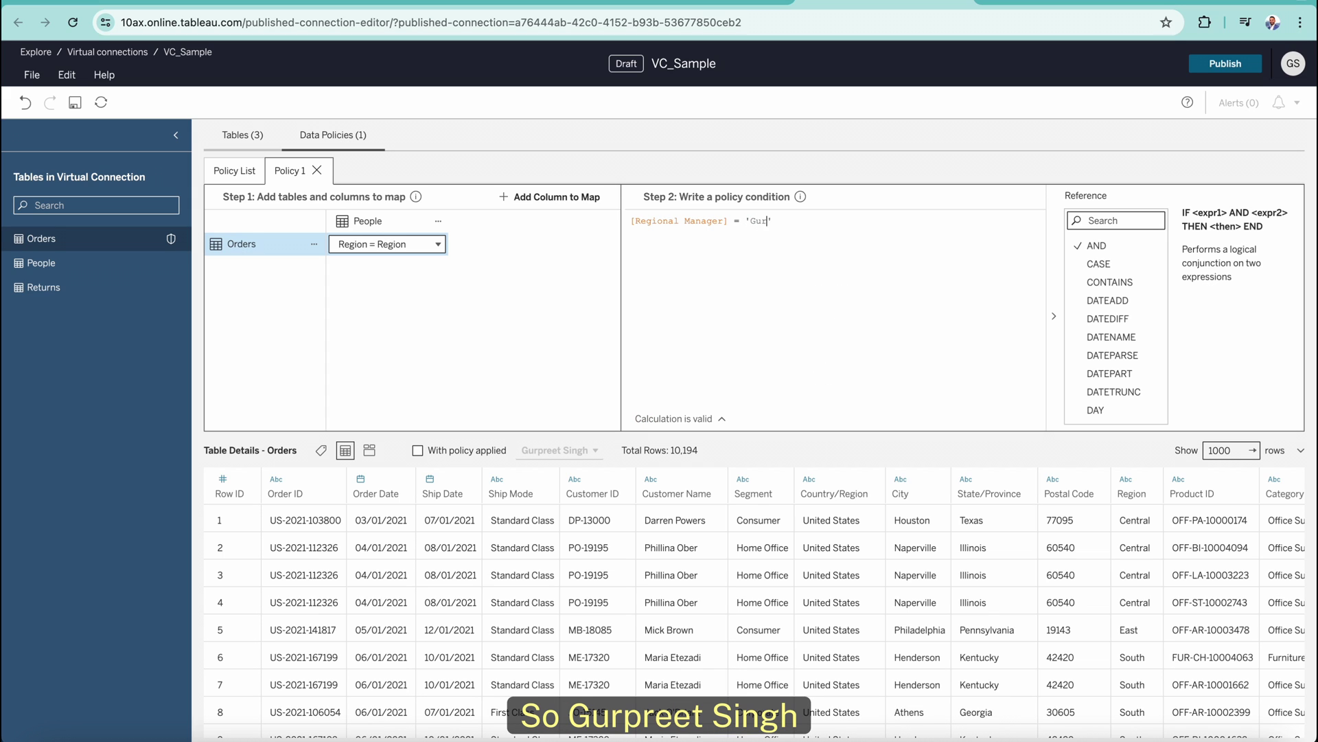
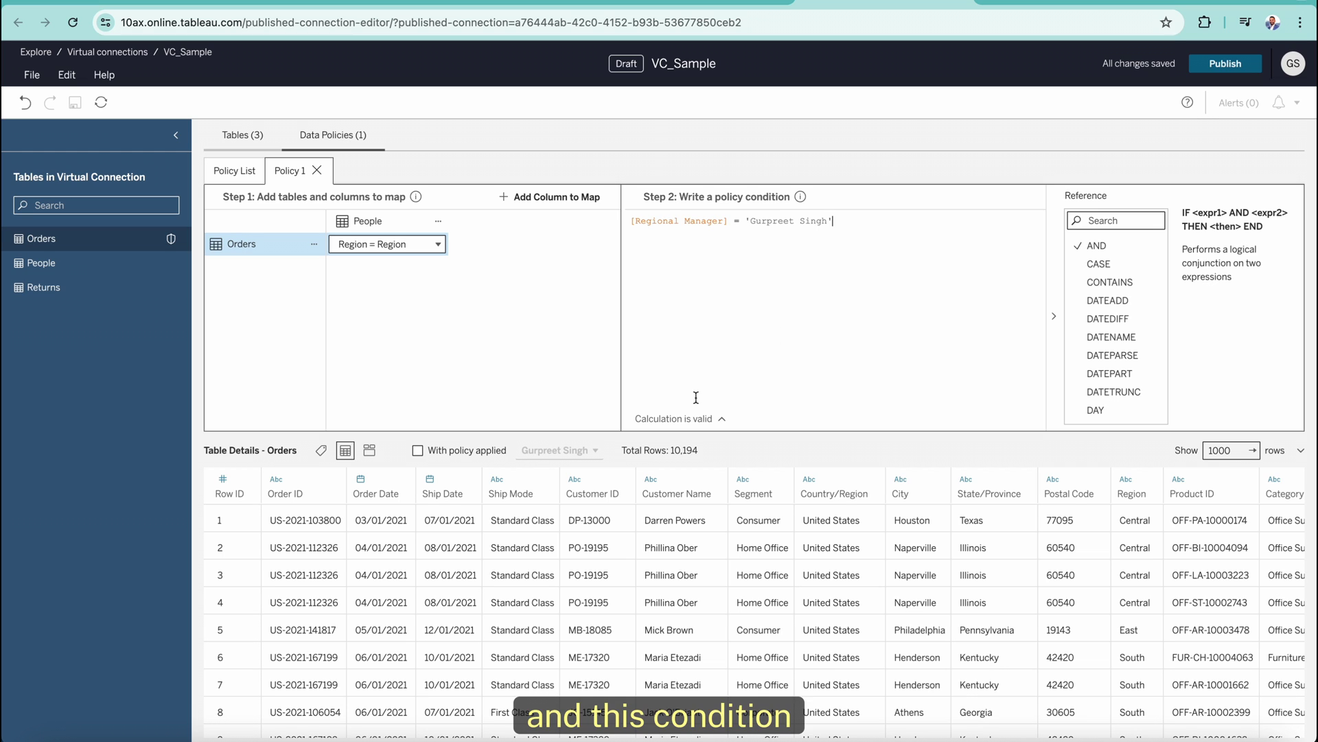
click(417, 451)
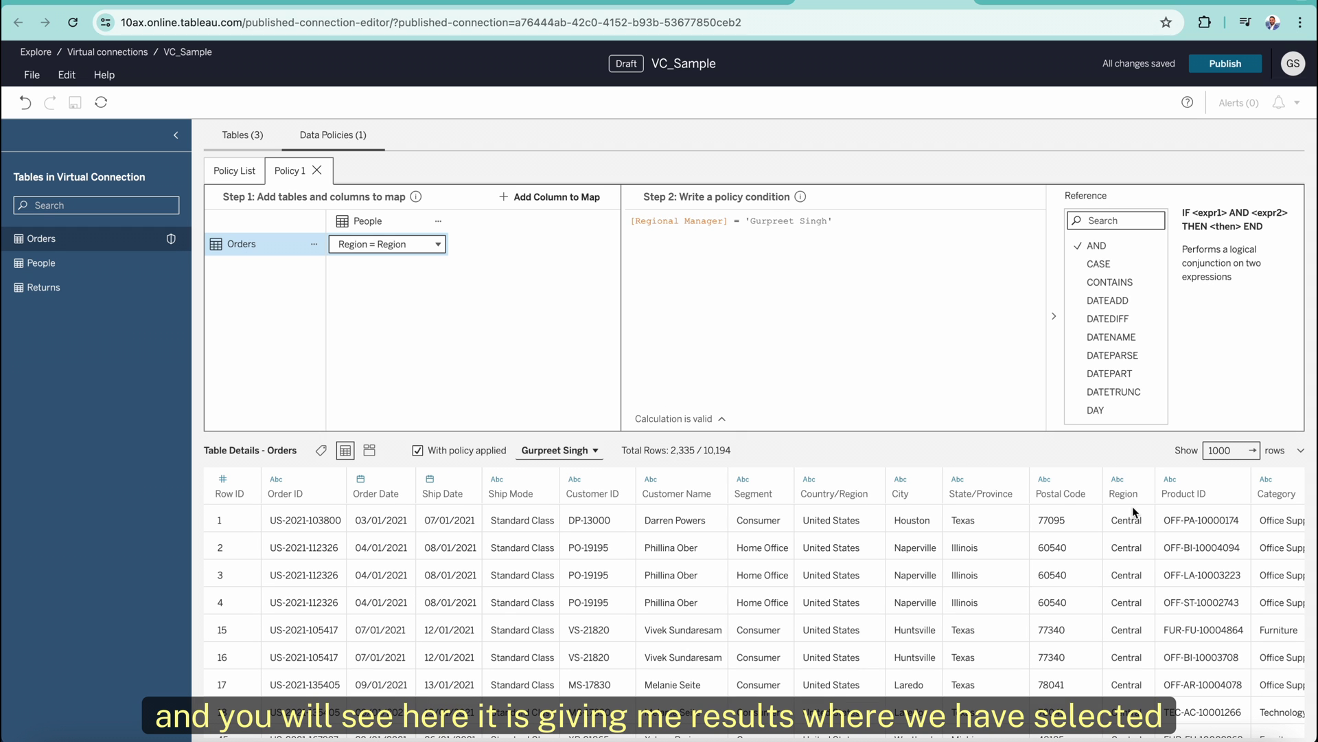
scroll(1123, 578, down, 10)
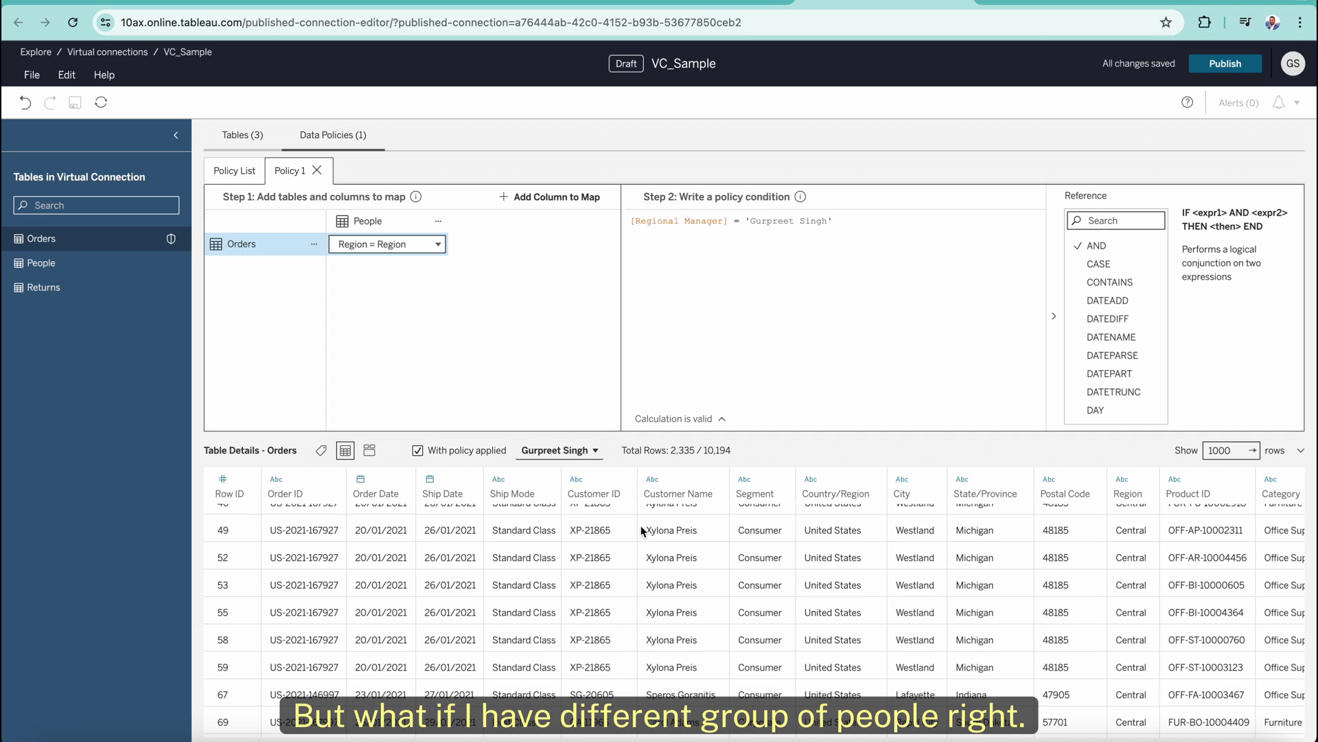
Replace the hard-coded manager name in the condition with FULLNAME().
click(52, 263)
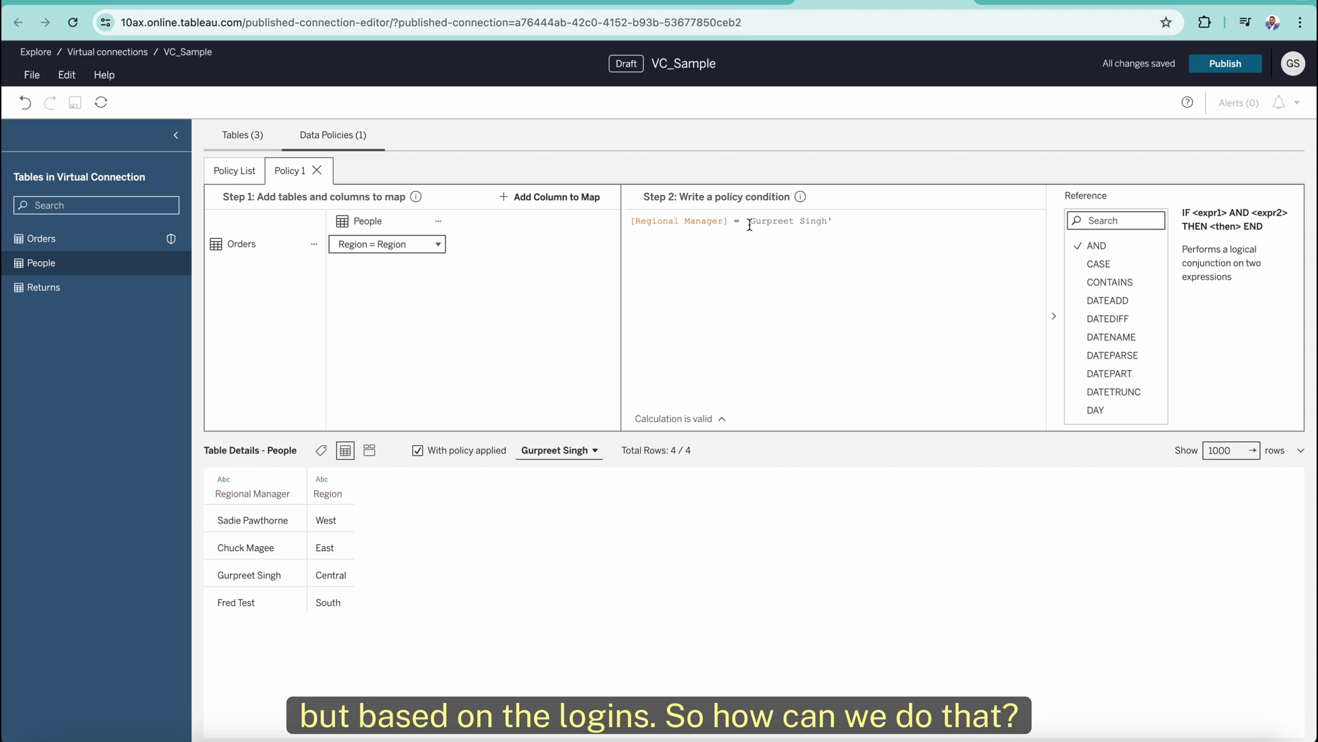
drag(751, 221, 845, 225)
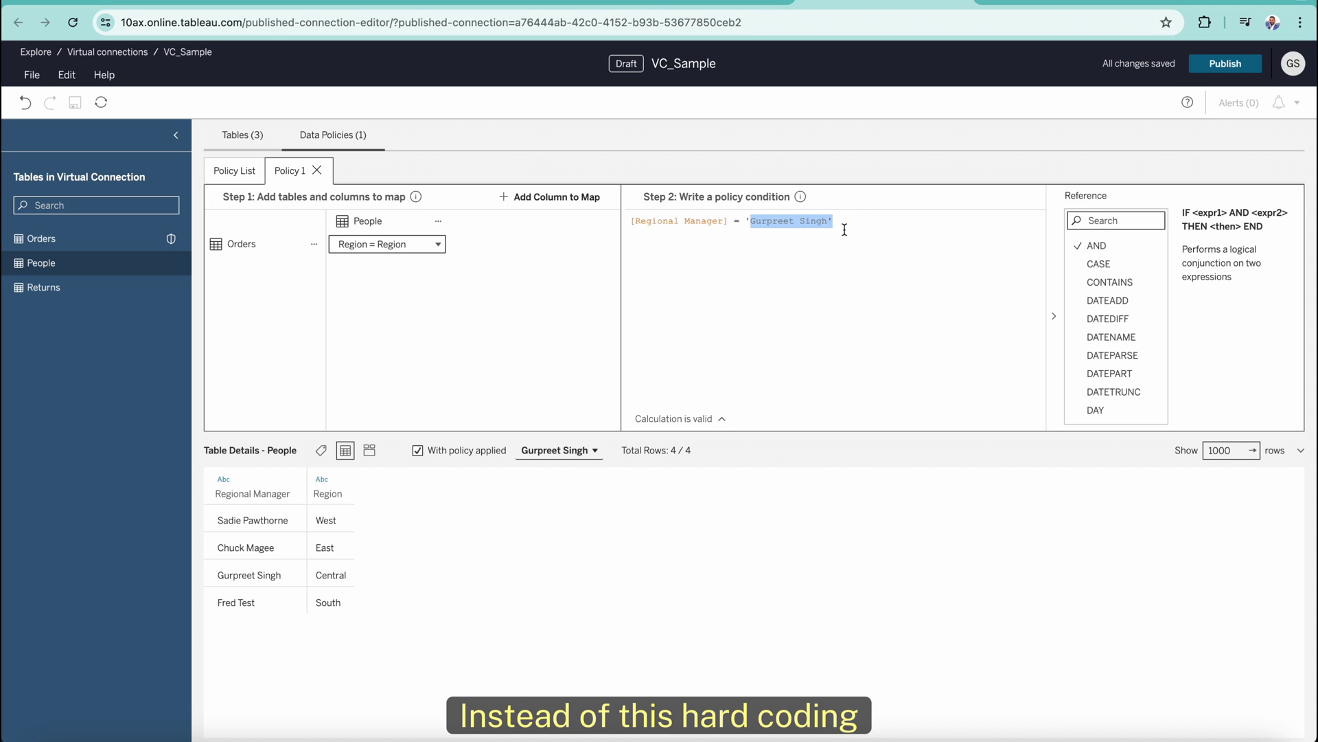
key(BackSpace)
key(BackSpace)
text(fullname)
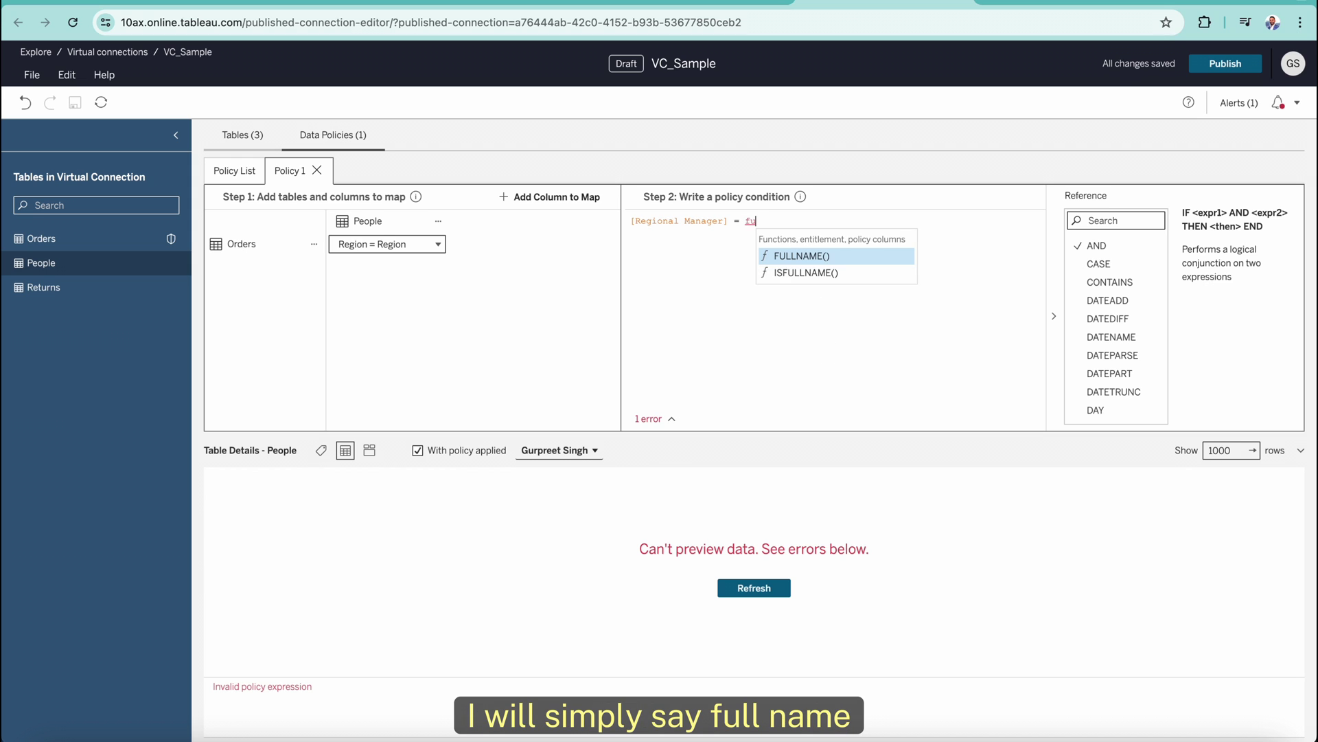
key(Return)
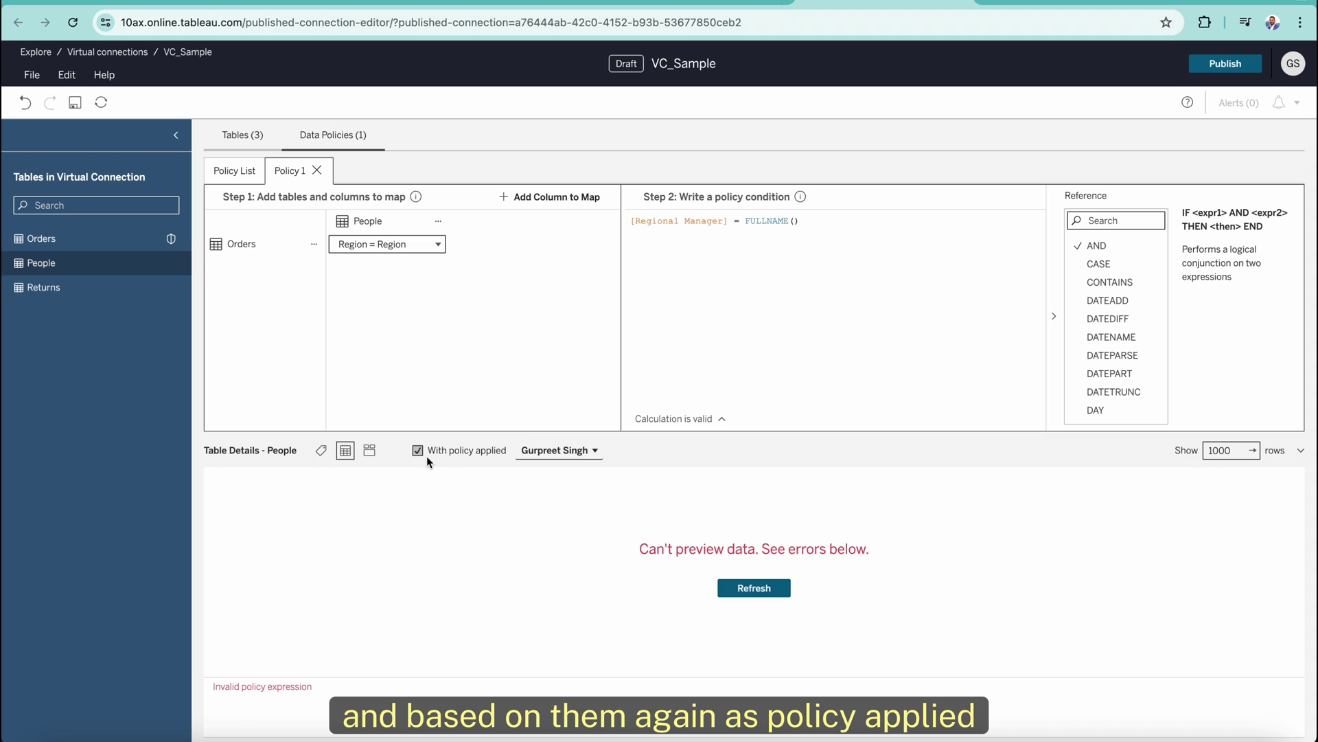
Preview Orders under the FULLNAME() condition, still showing only Central rows.
click(245, 244)
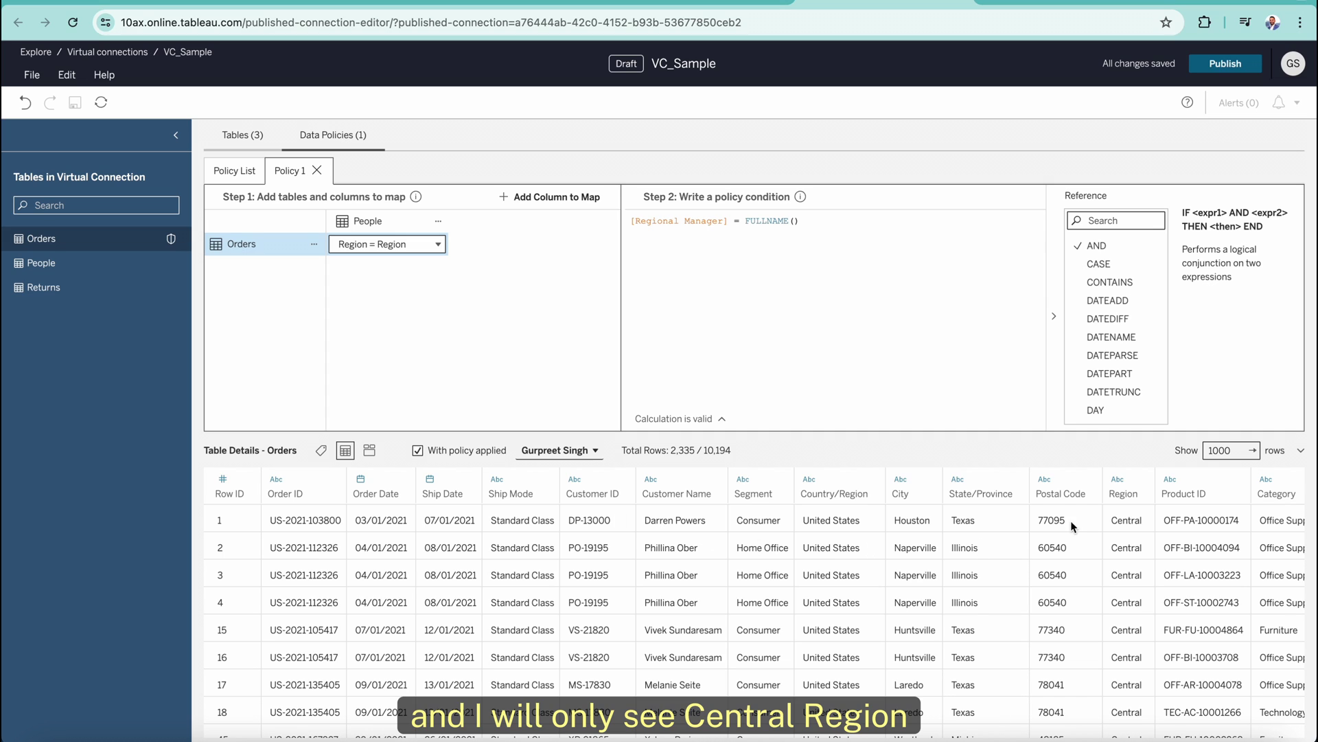
scroll(1099, 587, down, 15)
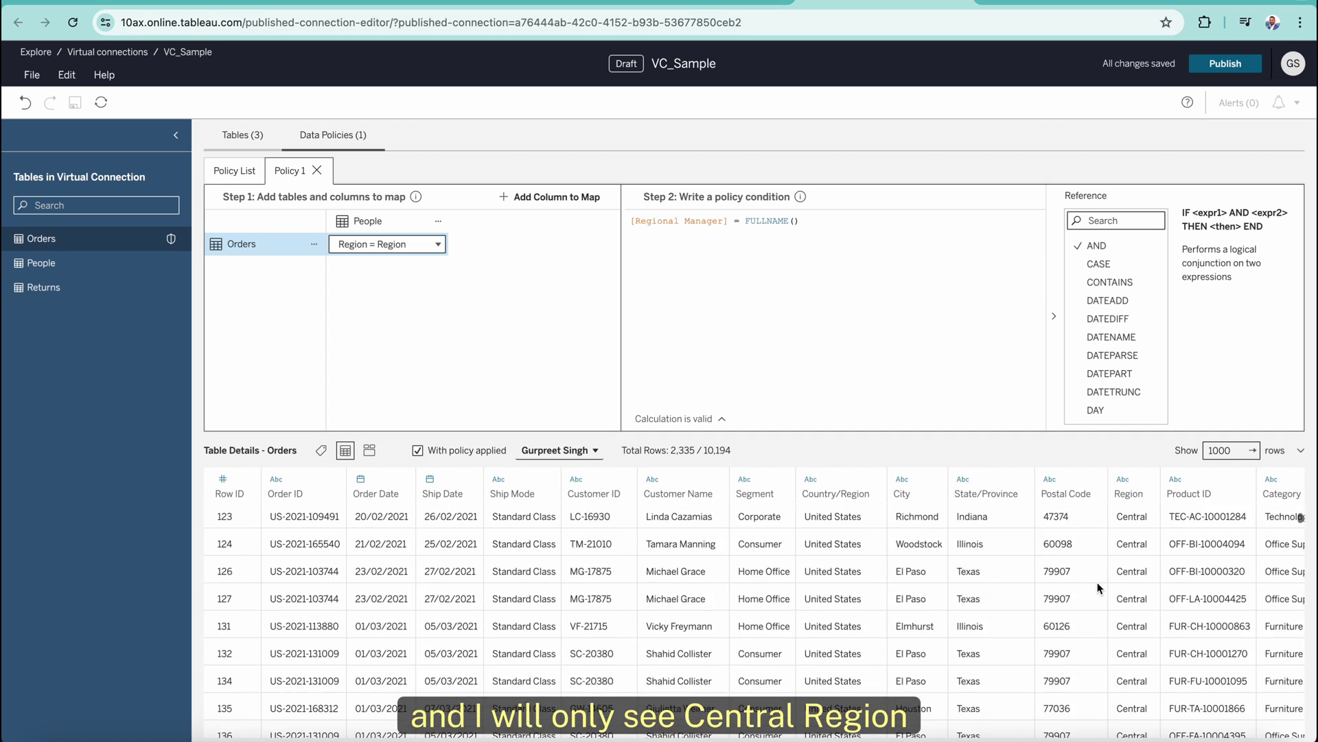
scroll(1098, 587, down, 10)
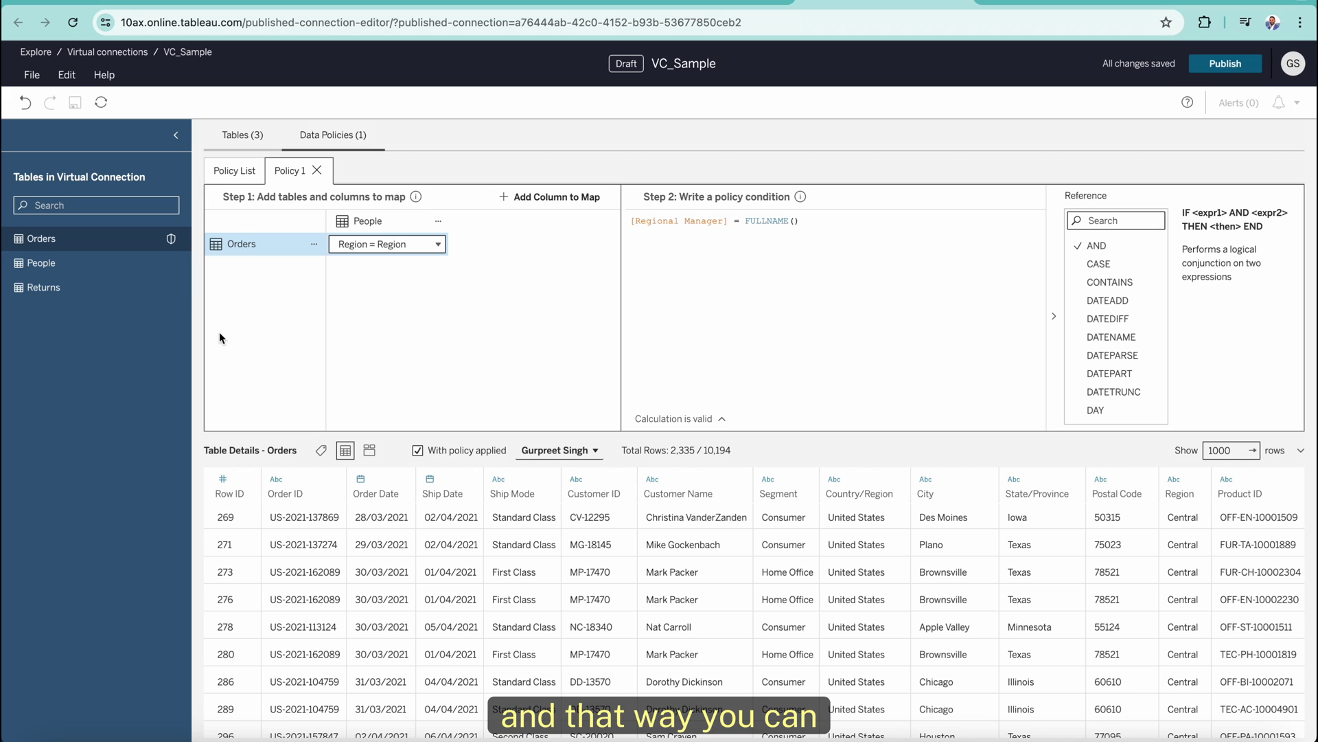
click(42, 263)
Add People as a policy table mapped Regional Manager = Regional Manager.
drag(42, 263, 659, 315)
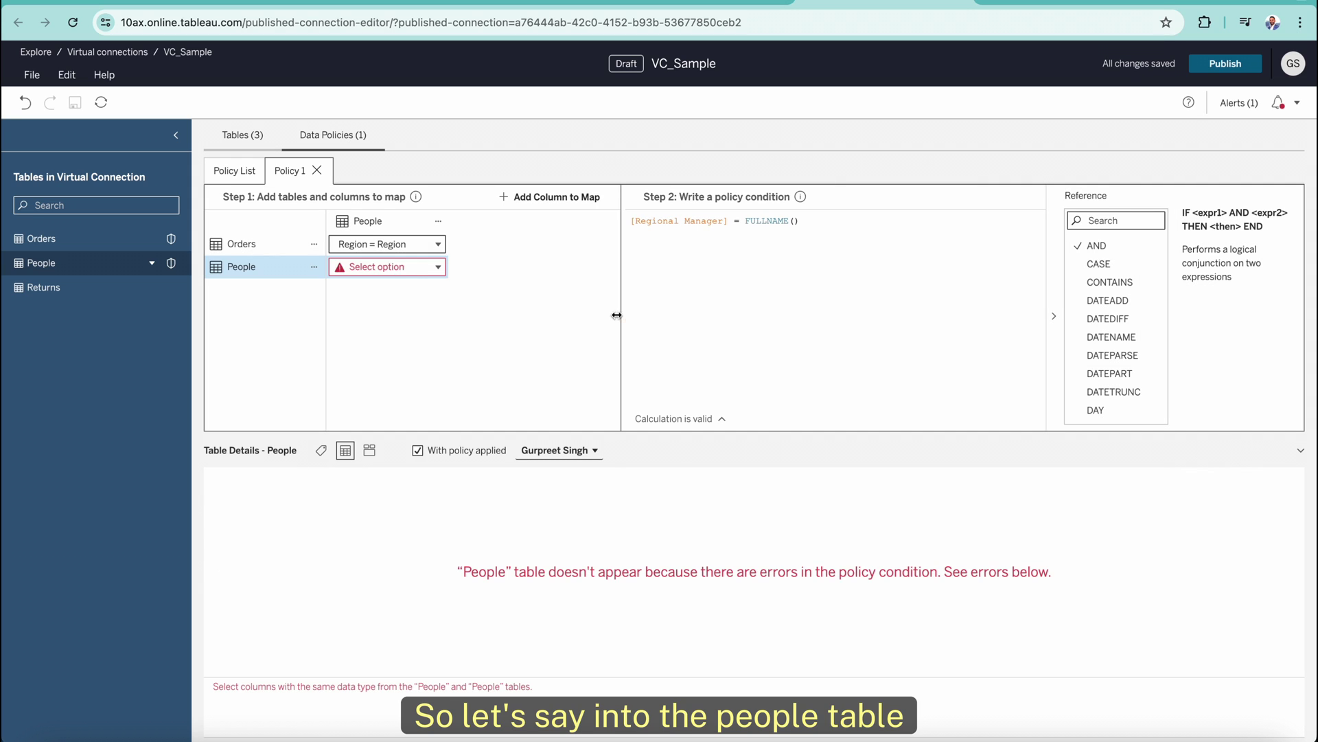
click(438, 267)
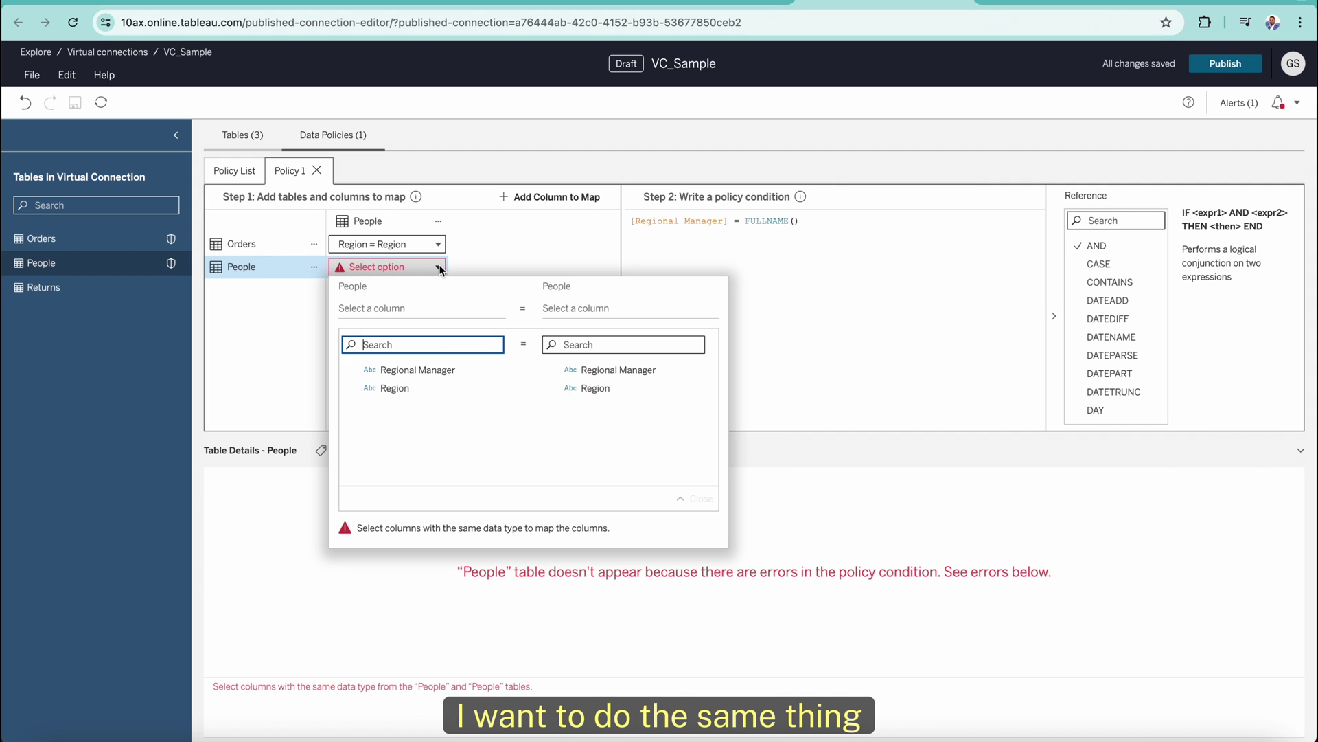
click(407, 369)
click(607, 371)
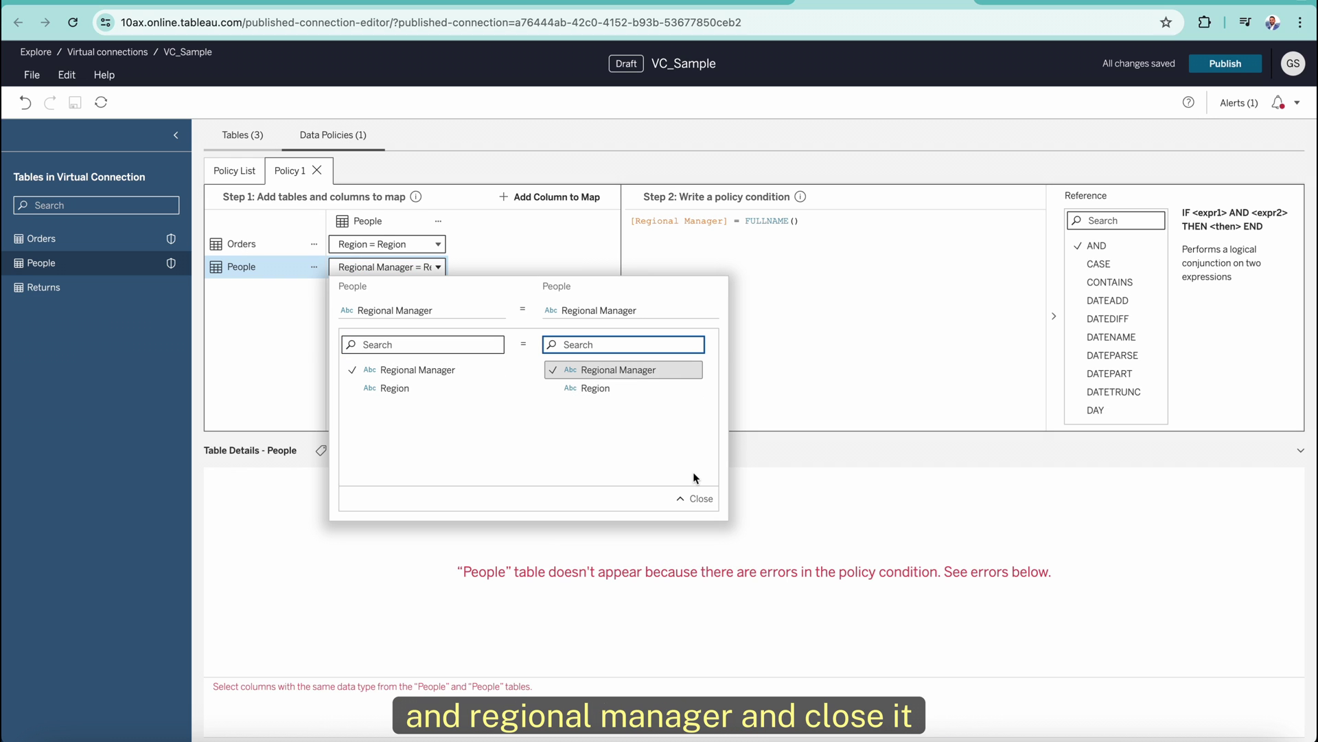
click(696, 499)
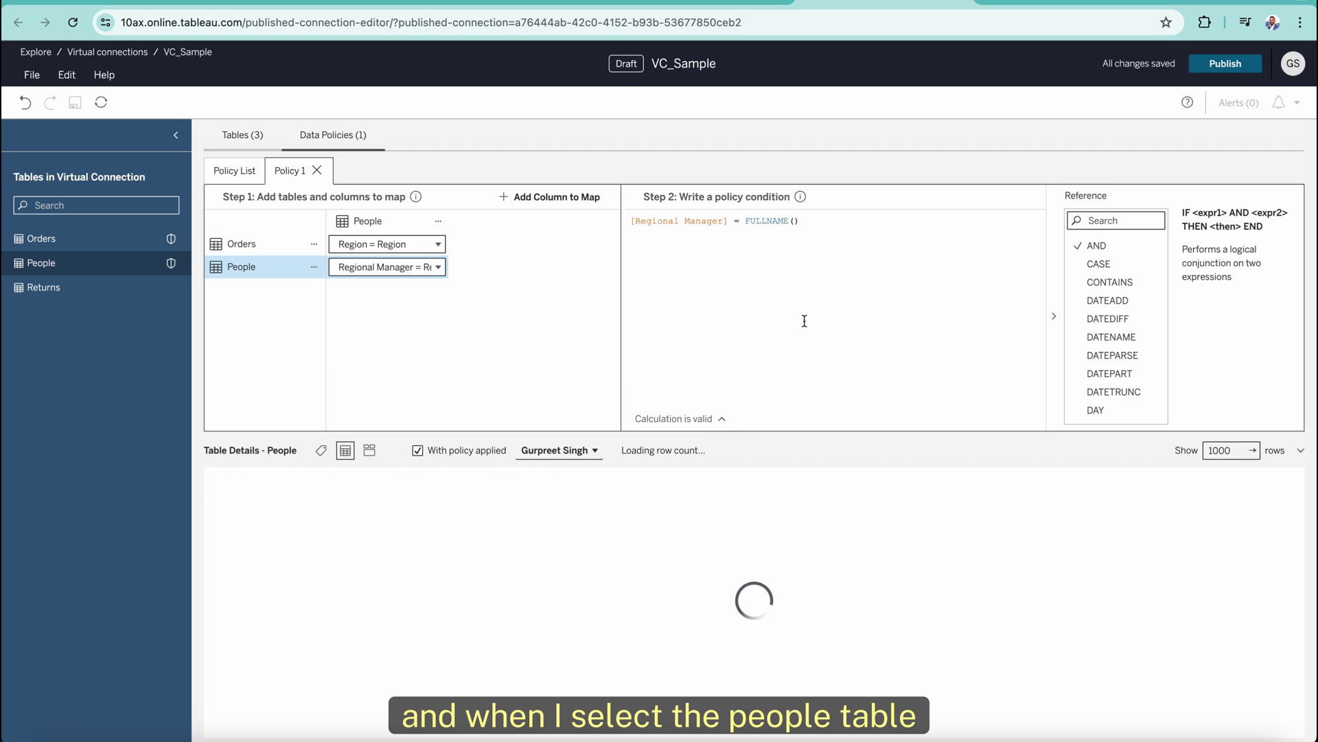